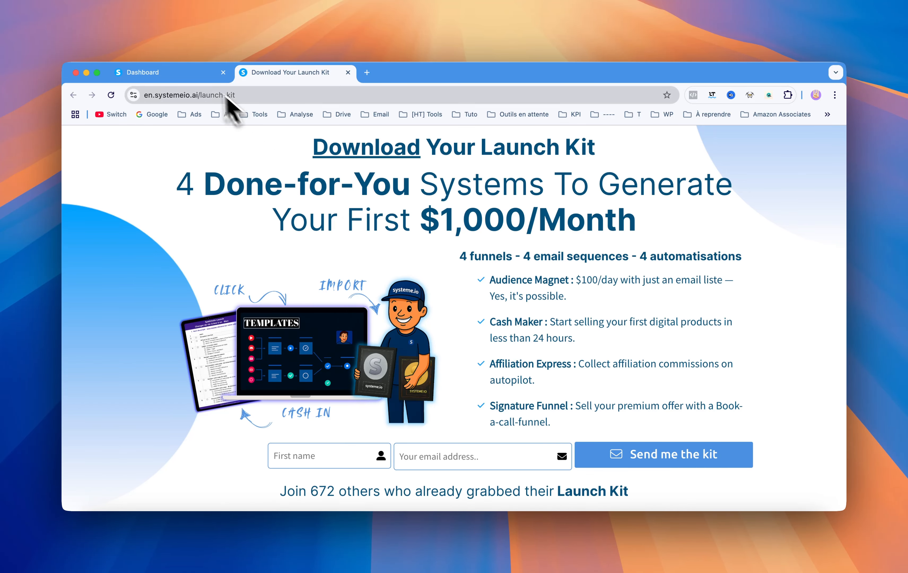
- Start a new digital store in the systeme.io dashboard and name it "test"
left_click(201, 74)
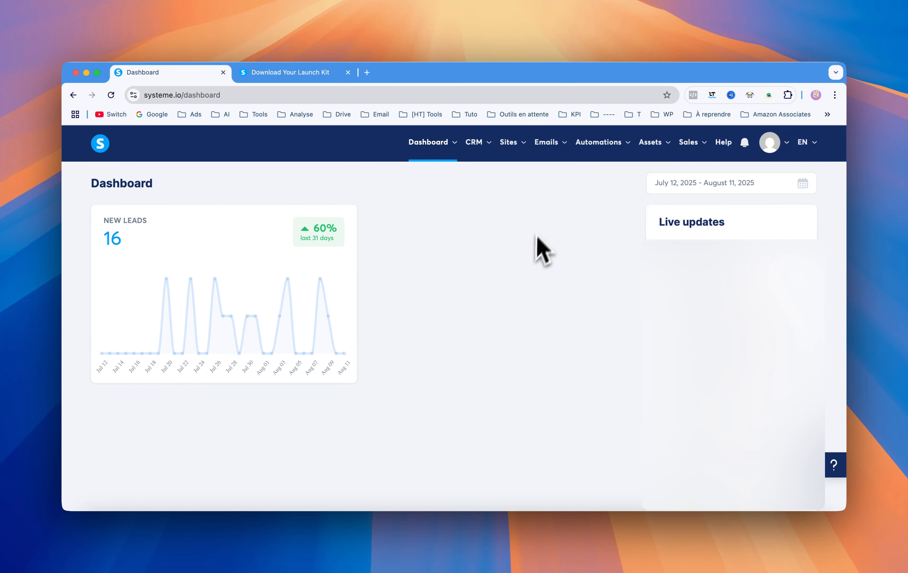
mouse_move(512, 148)
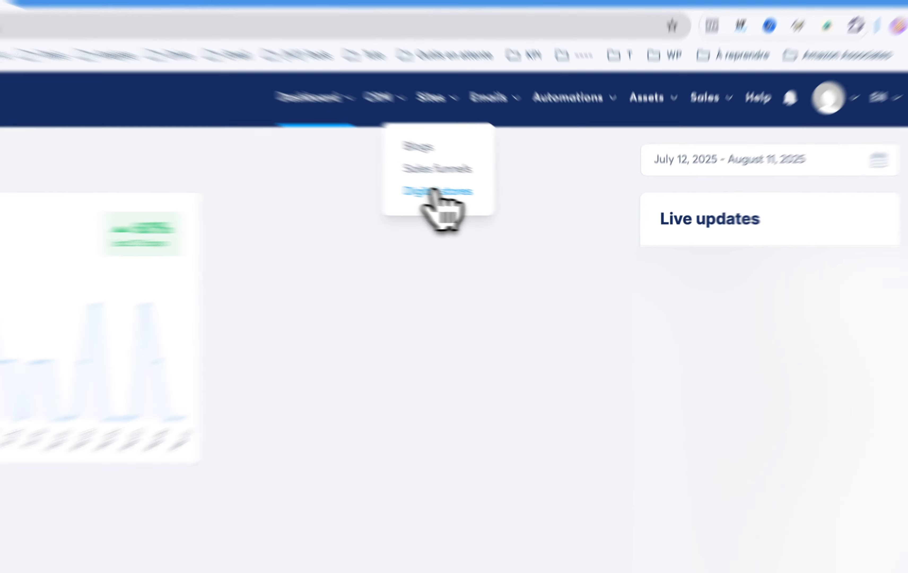
left_click(509, 204)
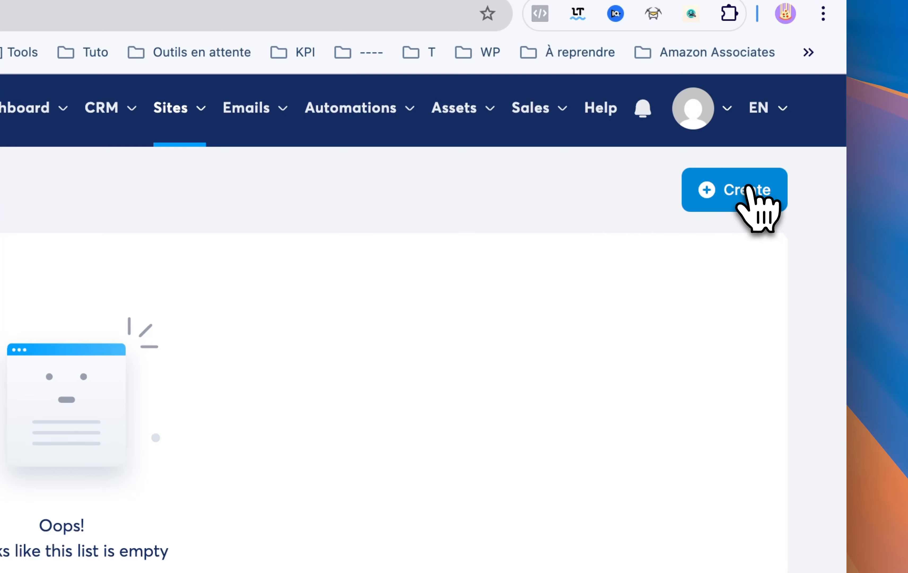
left_click(748, 189)
left_click(278, 355)
type("test")
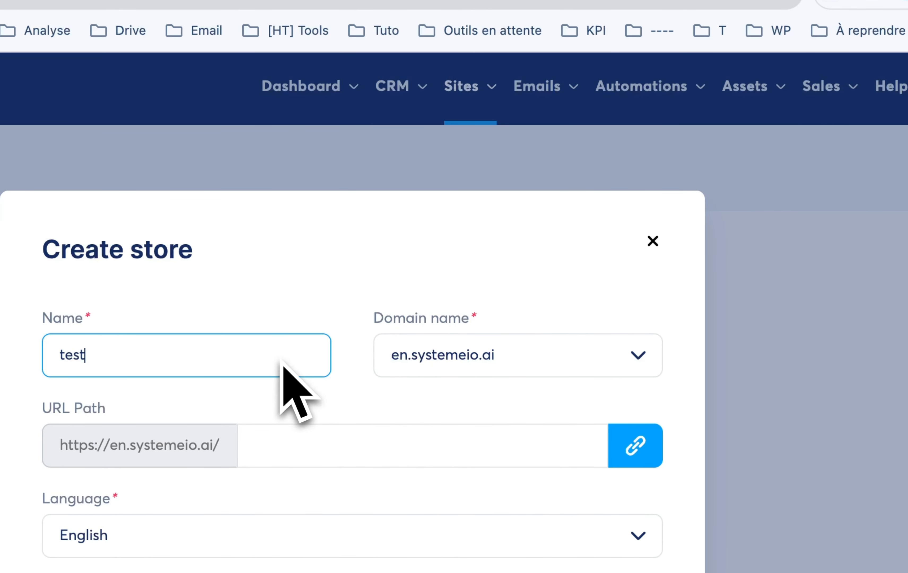
- Assign the new store the domain alexaffiliation.systeme.io and the URL path "test", and save it
left_click(495, 356)
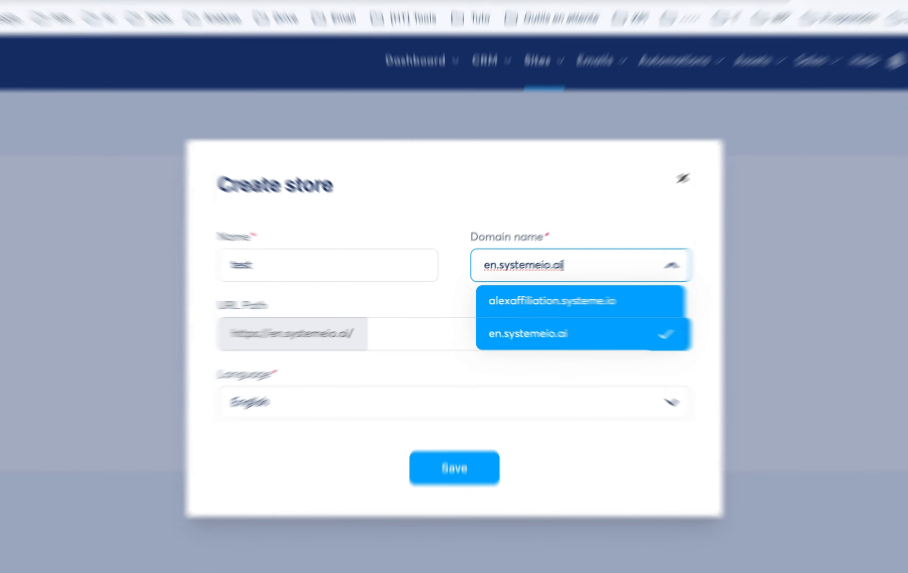
left_click(538, 300)
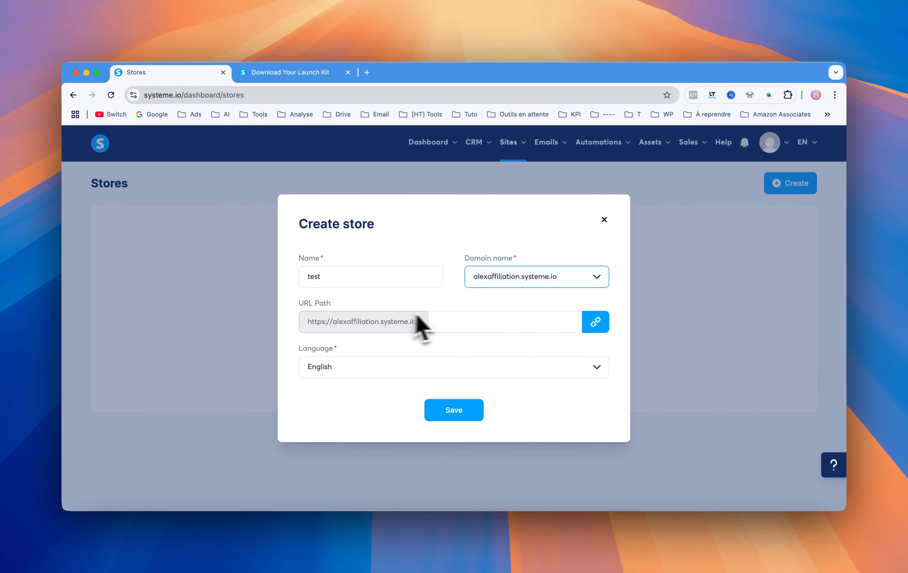
left_click(430, 325)
type("test")
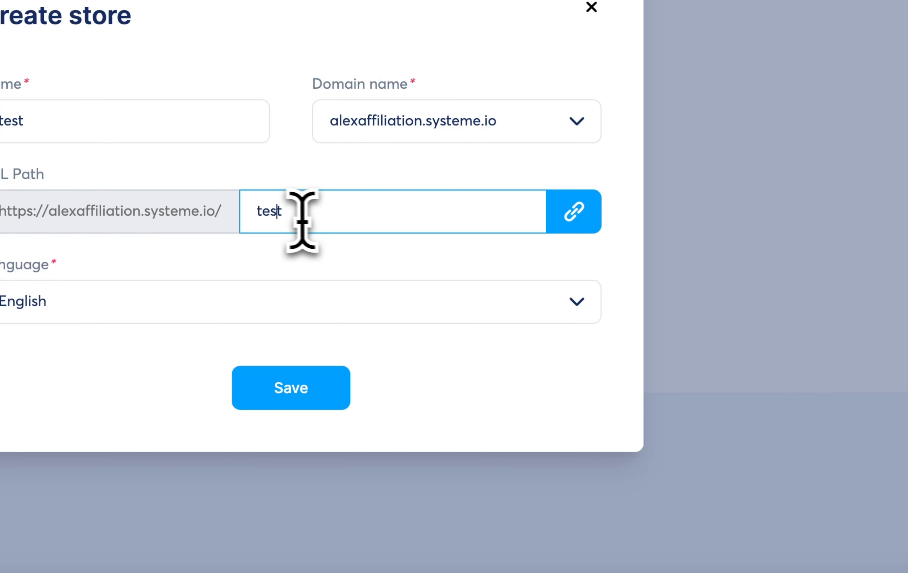
left_click(288, 381)
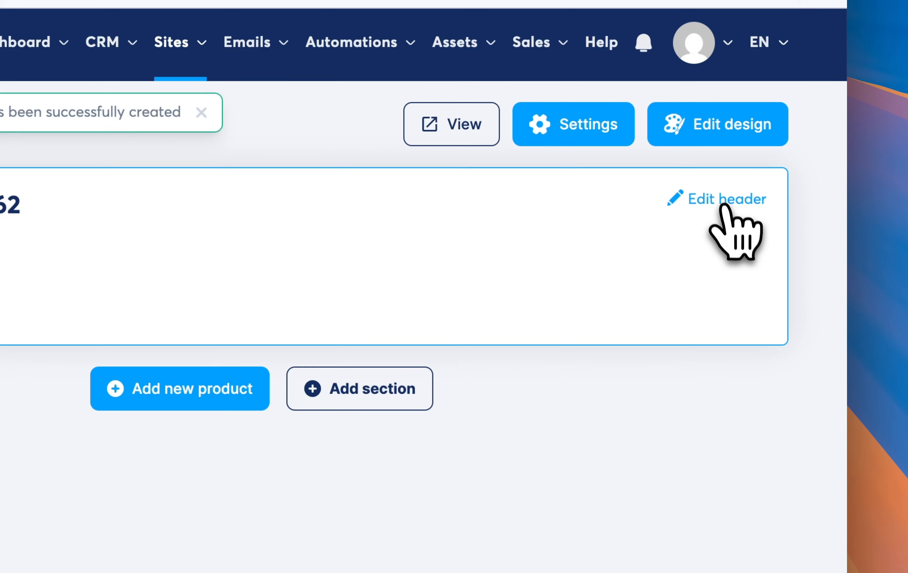
- Save the store header with the display name "this is my digital store" and the bio "my bio", and preview the published page
left_click(903, 10)
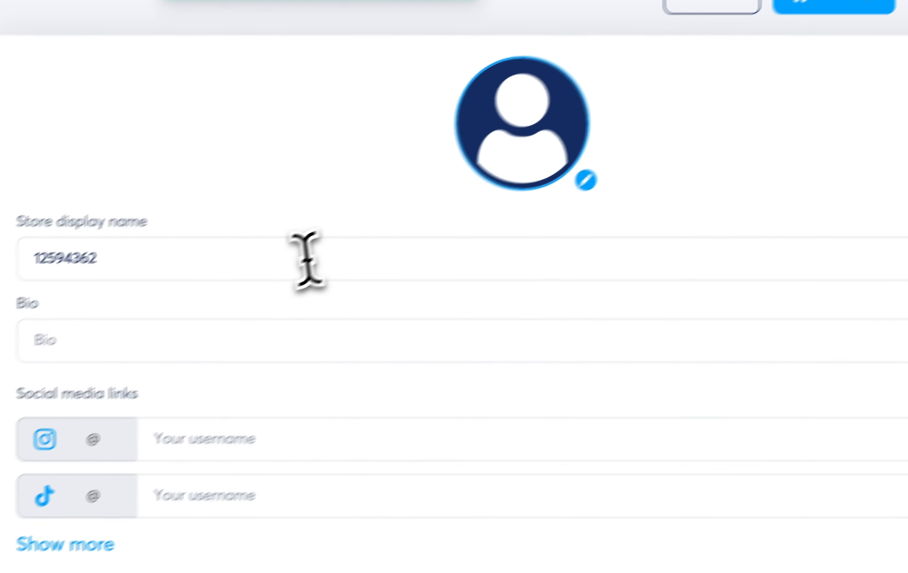
double_click(42, 392)
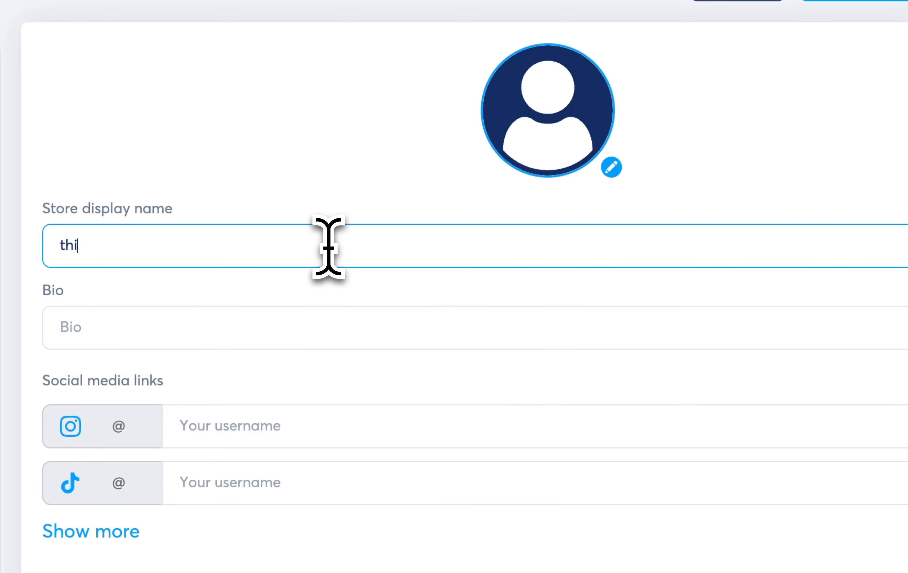
type("this is my digital store")
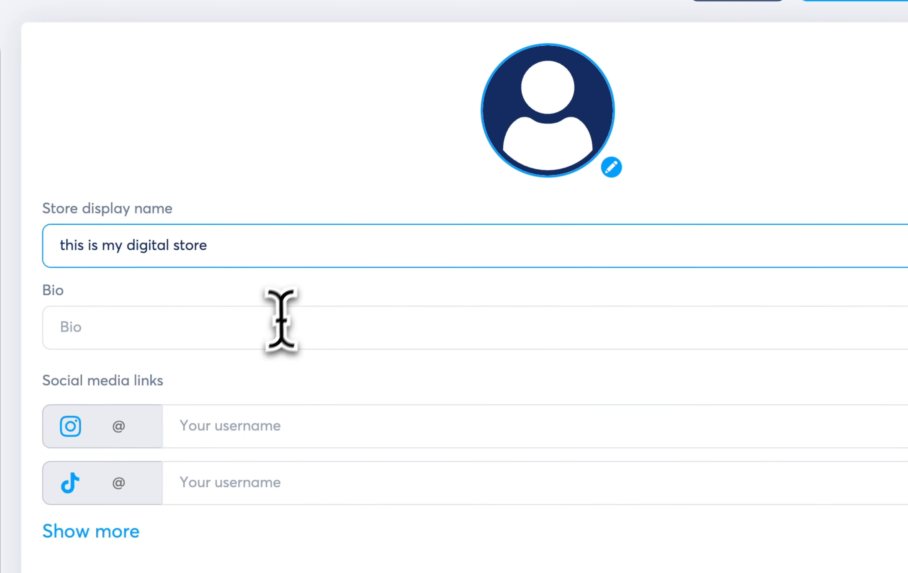
left_click(274, 329)
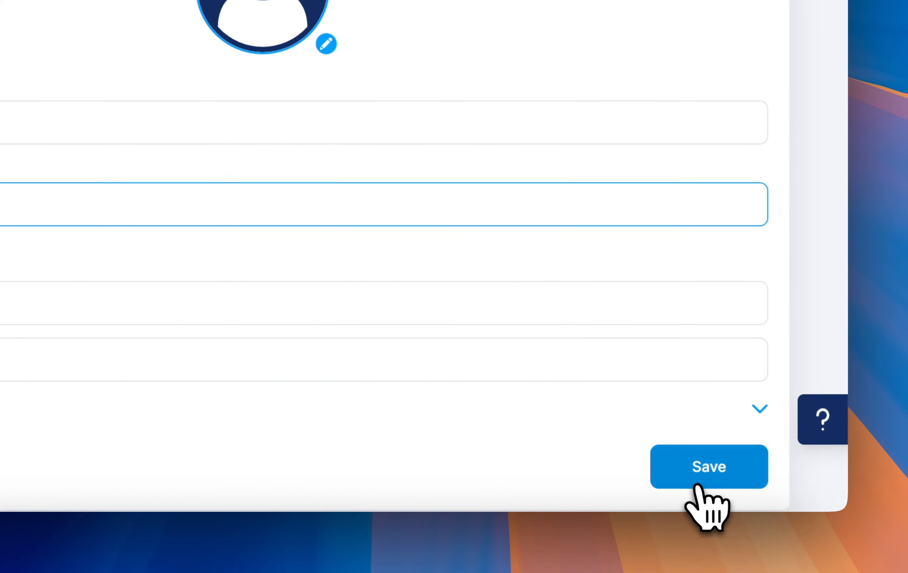
left_click(701, 470)
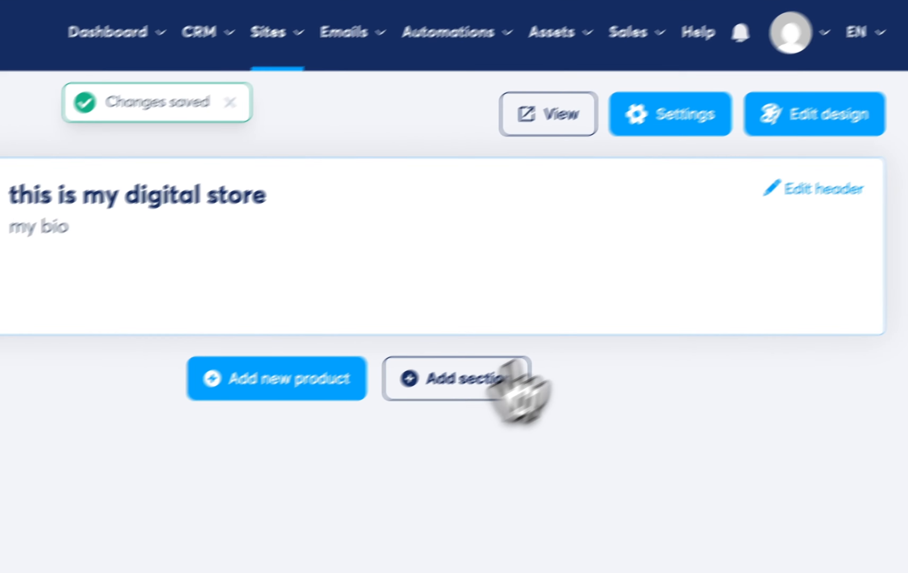
left_click(529, 129)
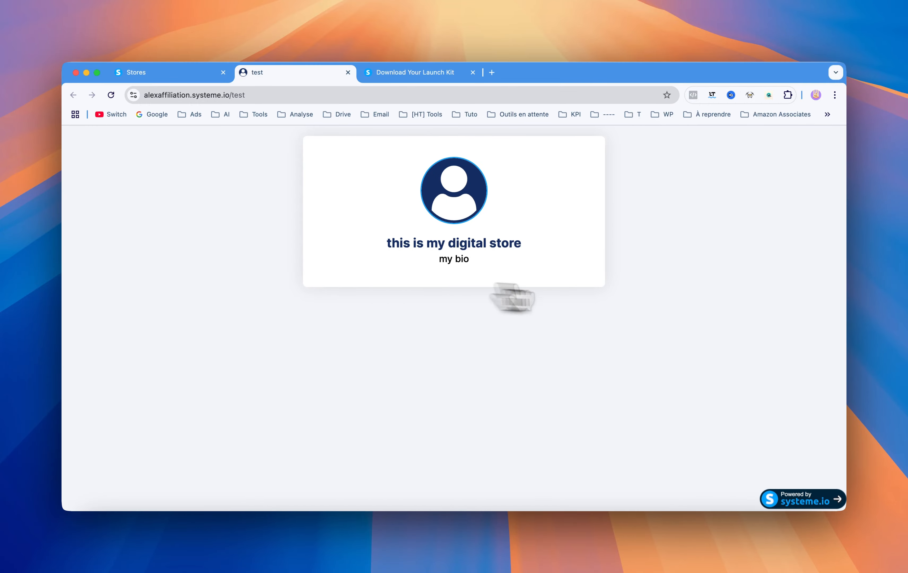
left_click(173, 76)
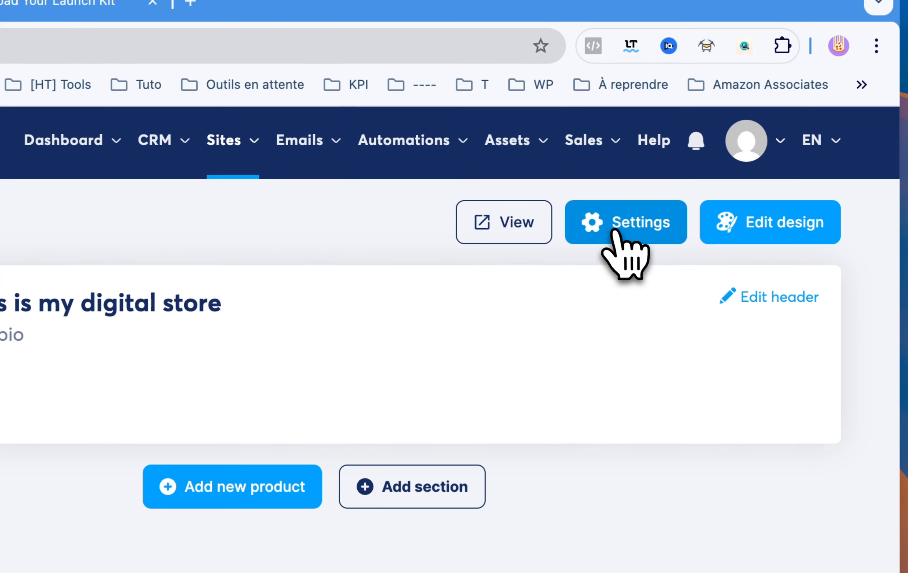
- Clear the URL path in the store's settings and save the change
left_click(616, 231)
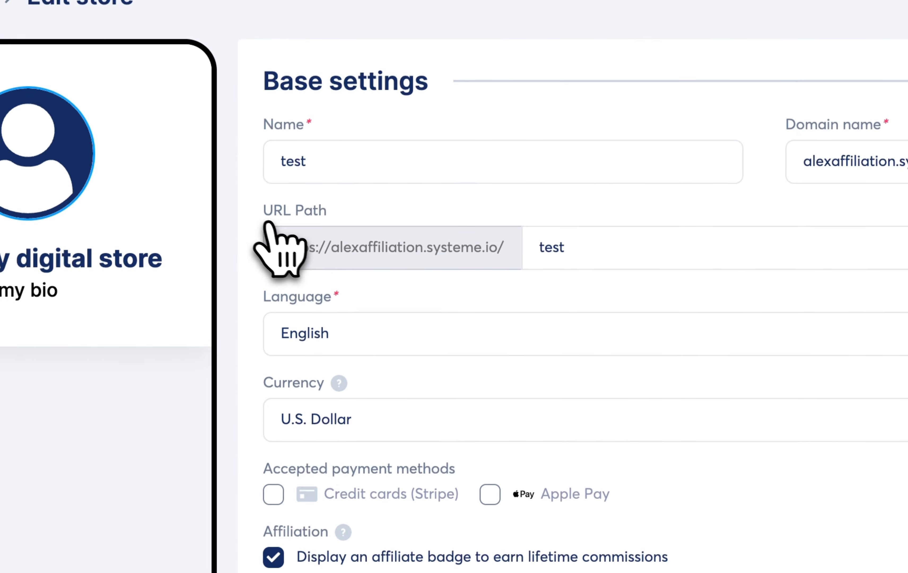
double_click(605, 253)
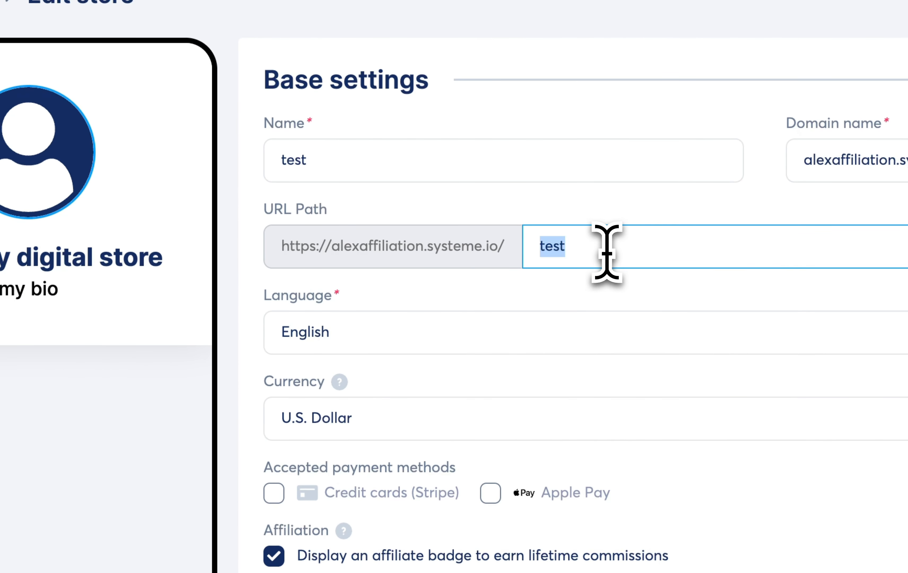
key("BackSpace")
left_click(477, 299)
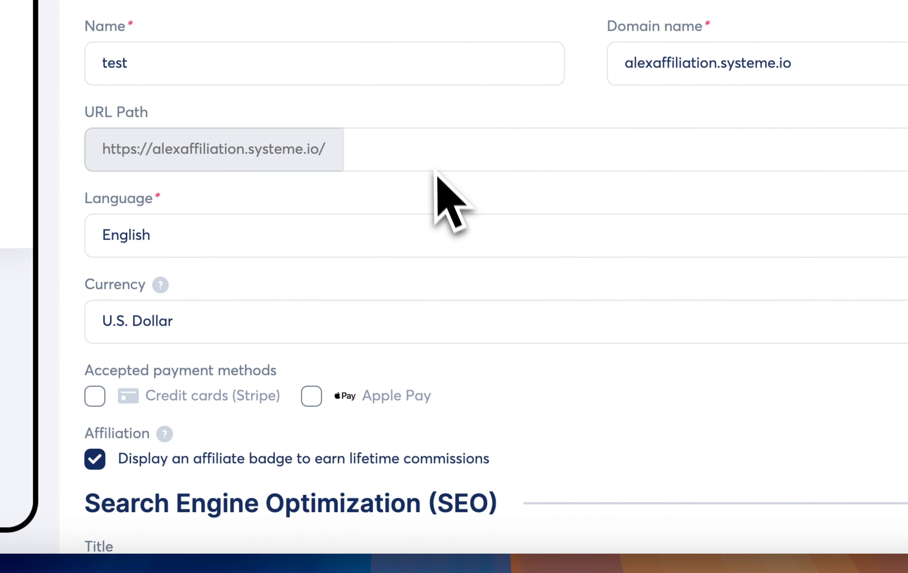
scroll(454, 209, "down", 10)
scroll(478, 250, "down", 5)
left_click(582, 487)
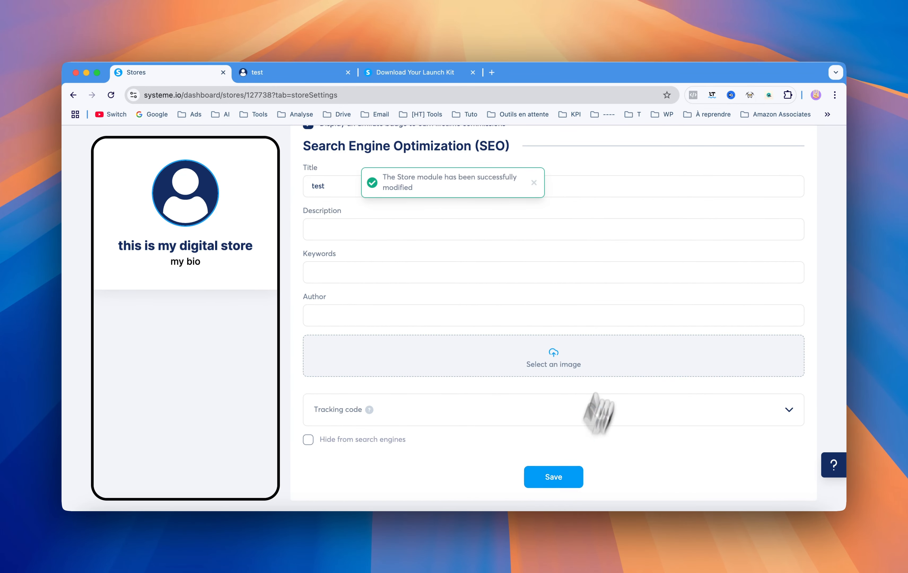
- Check the published store at the /test address and at the bare alexaffiliation.systeme.io domain, and close the preview pages
scroll(606, 379, "up", 10)
left_click(714, 193)
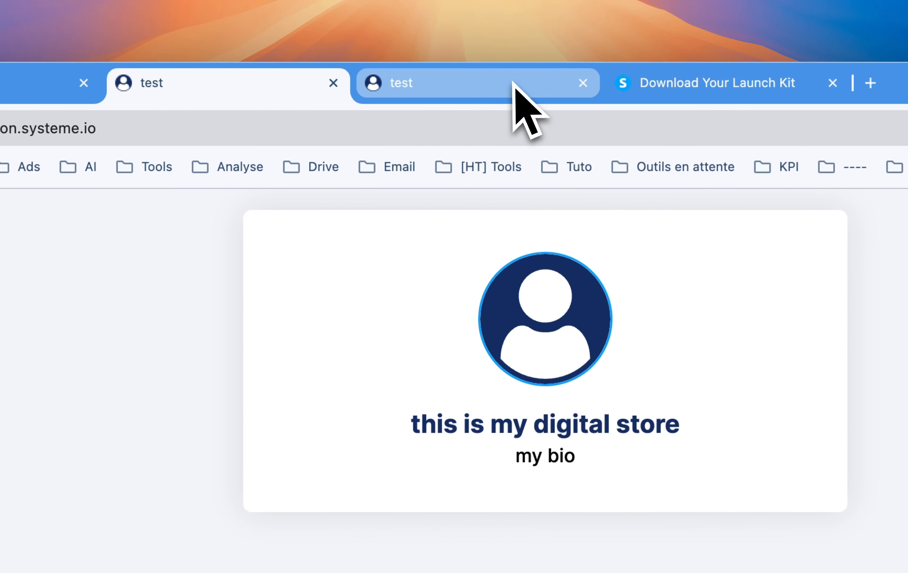
left_click(92, 82)
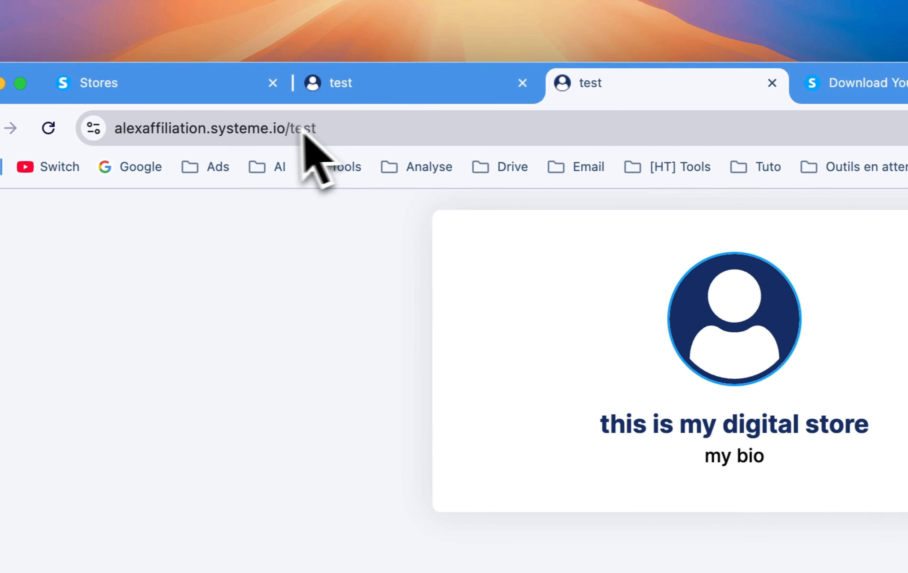
left_click(522, 125)
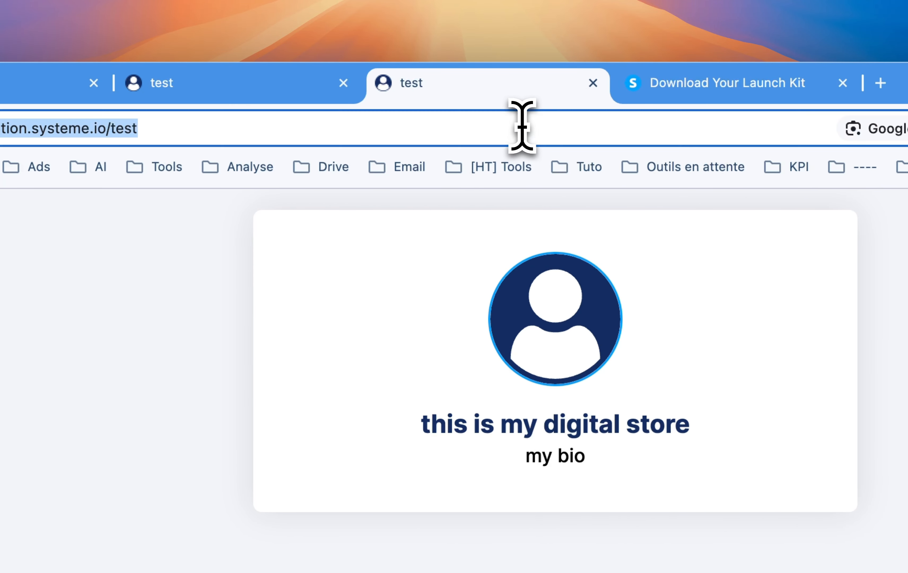
key("Return")
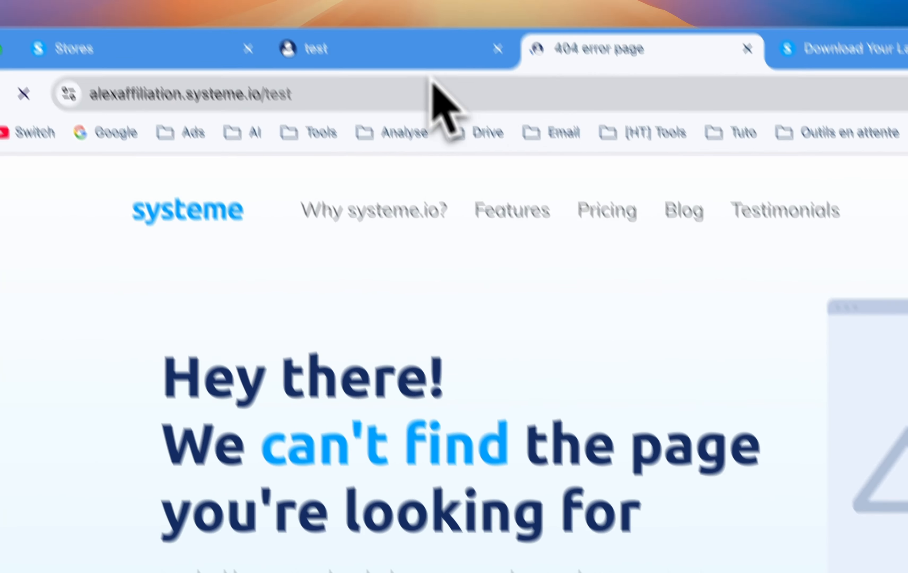
left_click(278, 83)
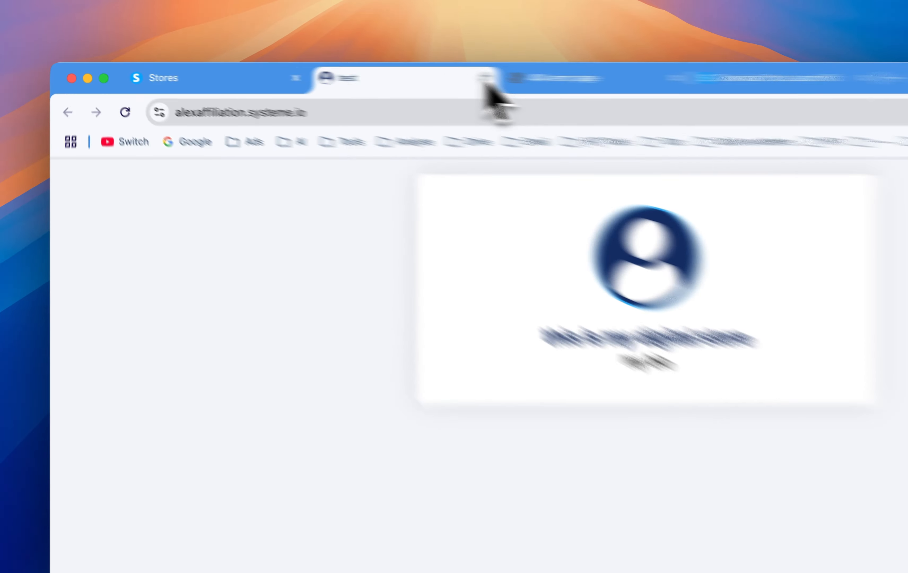
left_click(348, 72)
left_click(348, 72)
left_click(189, 71)
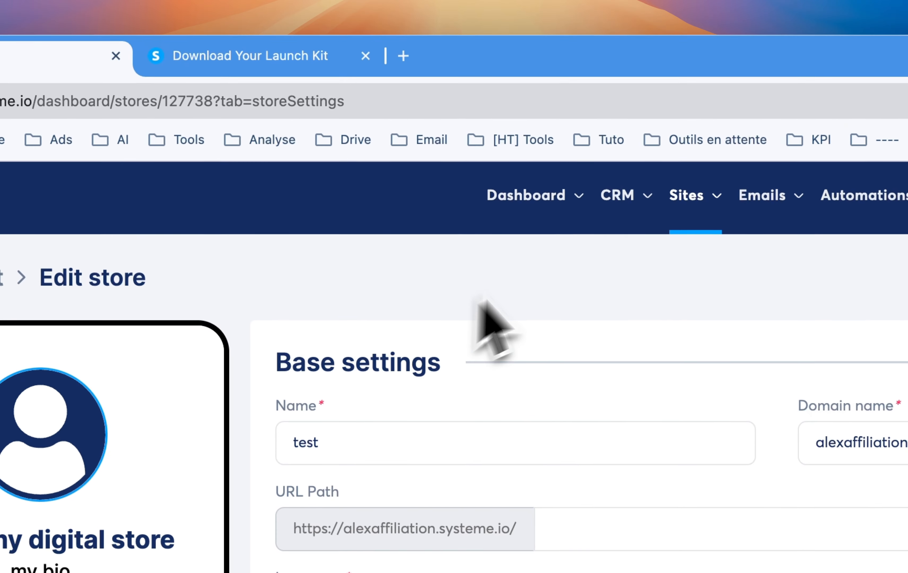
- Delete the "test" store from the list of stores
left_click(173, 282)
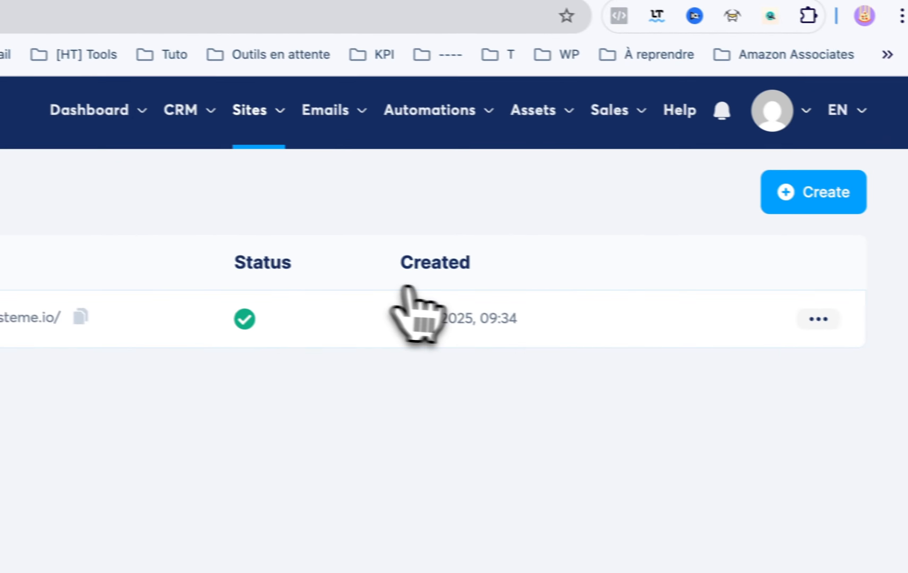
left_click(819, 318)
left_click(727, 405)
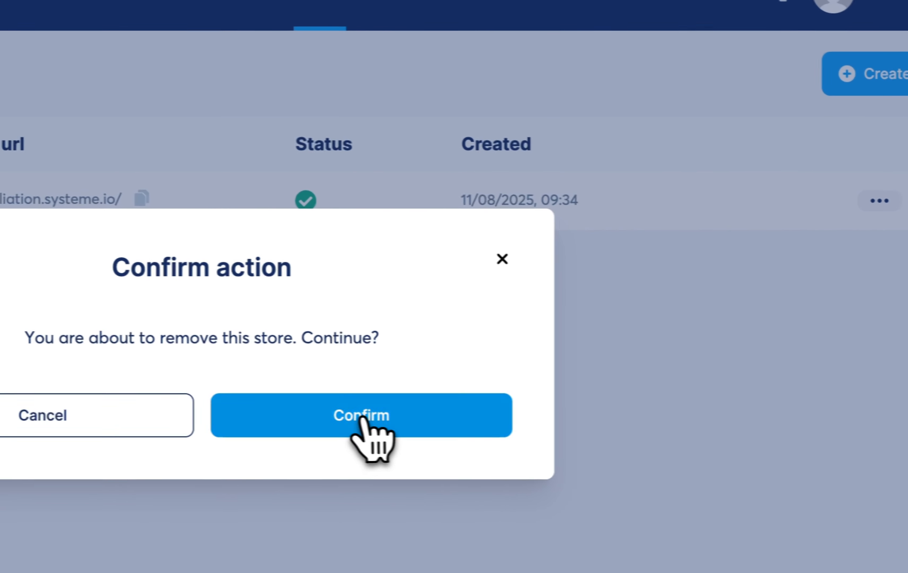
left_click(362, 416)
- Create a sales funnel named "test" on the alexaffiliation.systeme.io domain with the goal "Build an audience"
mouse_move(405, 229)
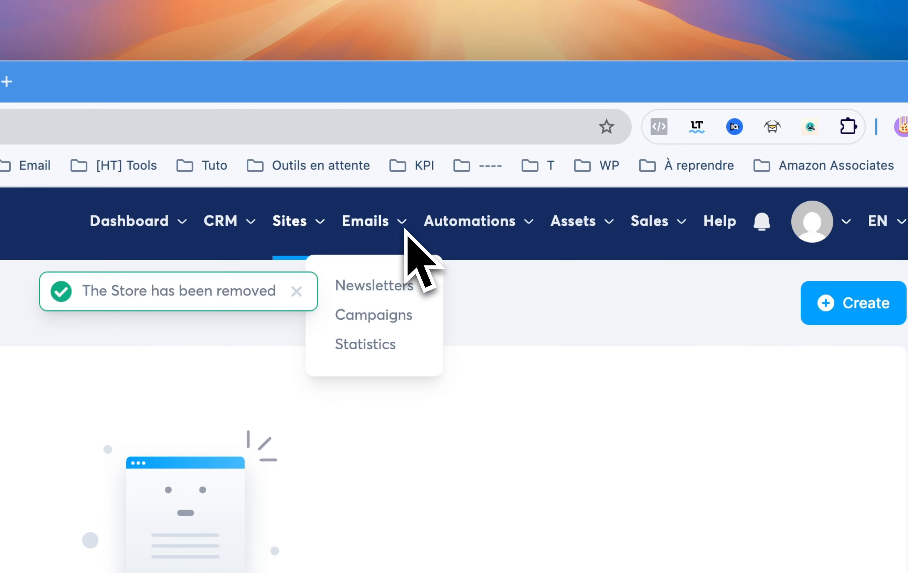
mouse_move(293, 235)
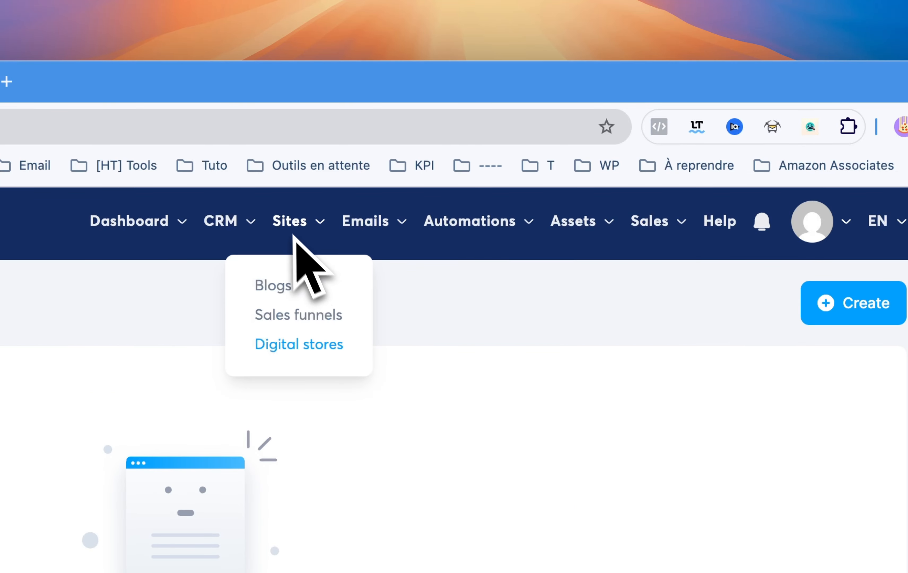
left_click(279, 314)
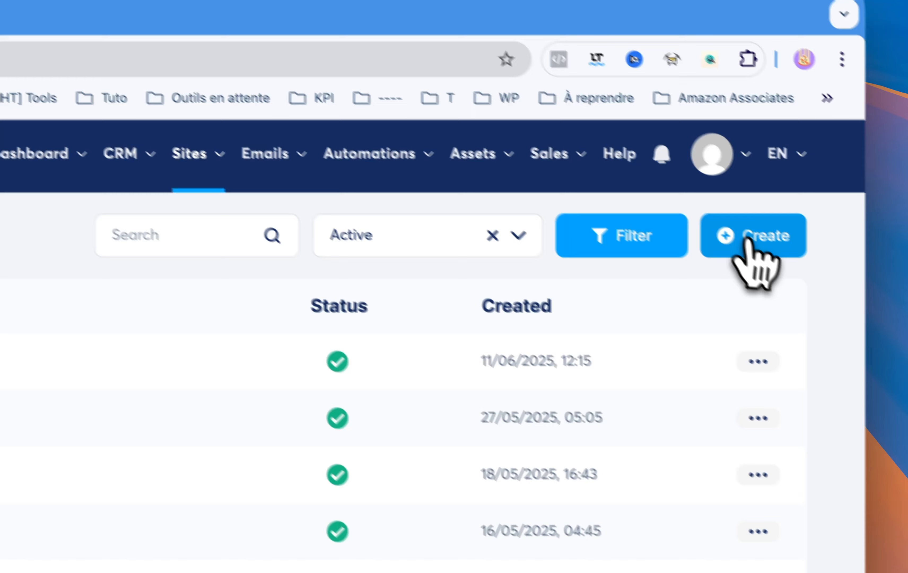
left_click(833, 308)
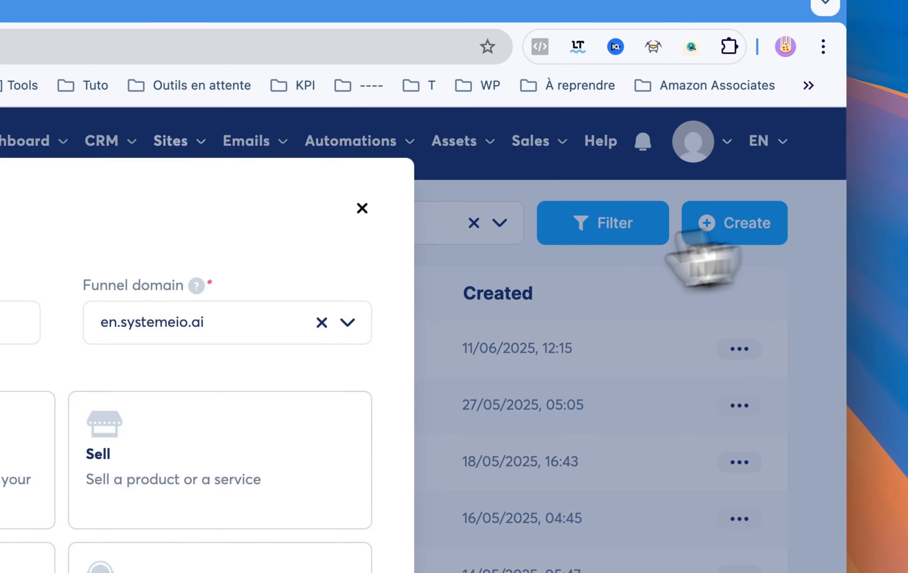
left_click(15, 322)
type("test")
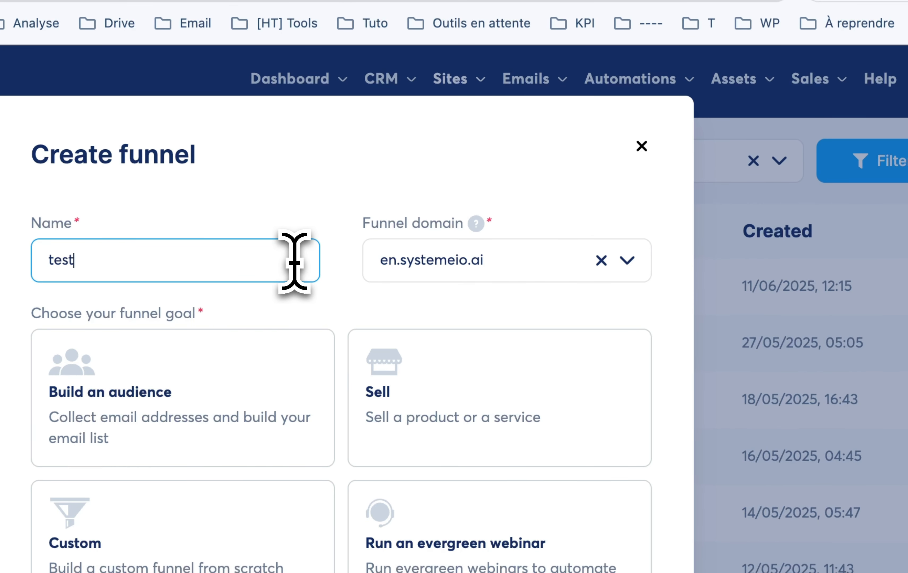
left_click(462, 270)
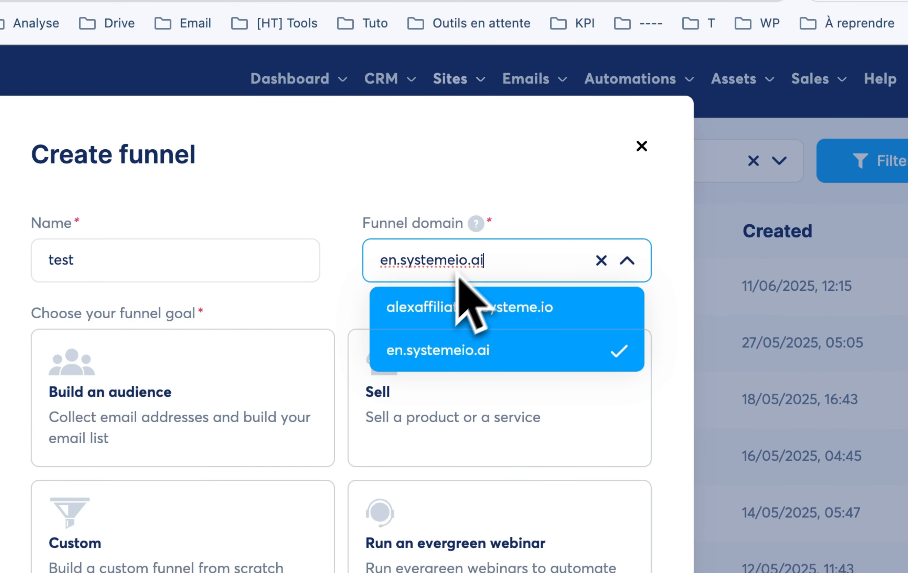
left_click(438, 305)
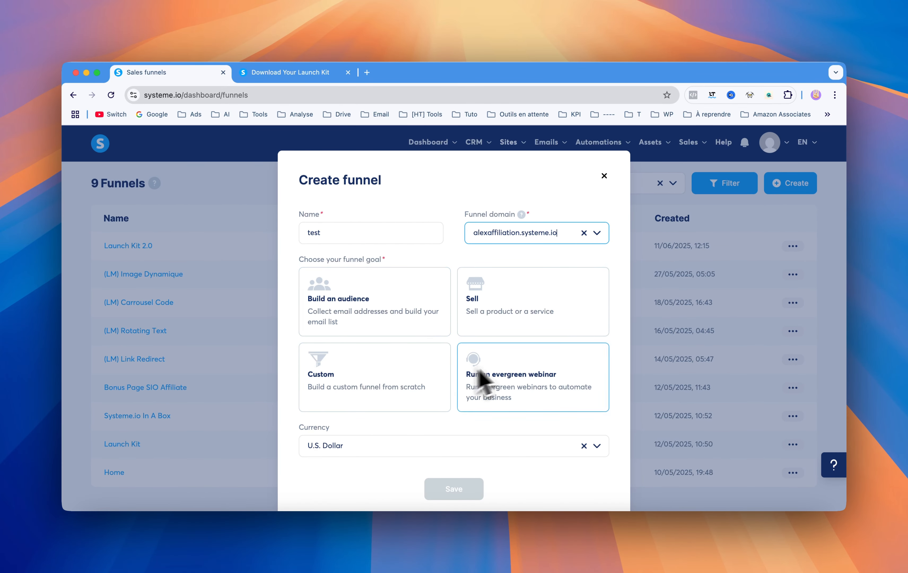
left_click(380, 305)
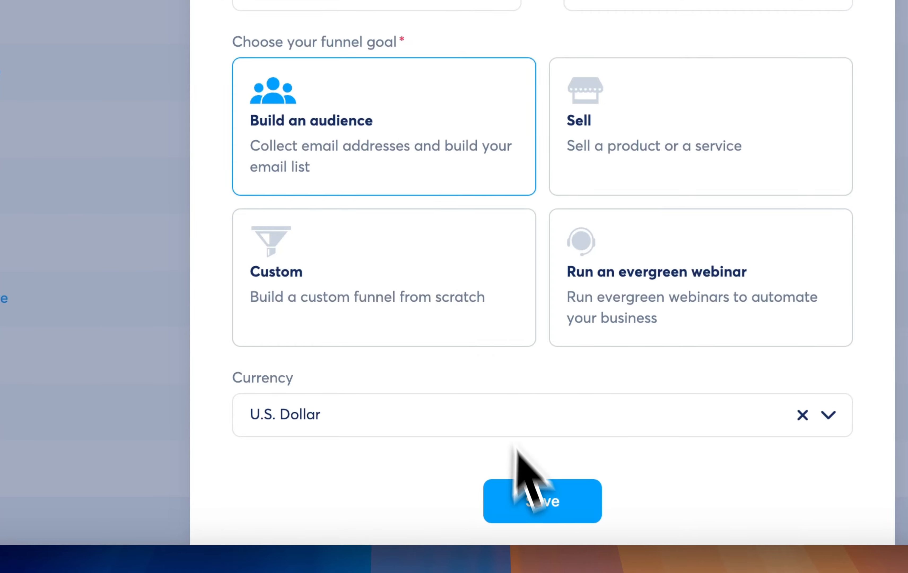
left_click(529, 495)
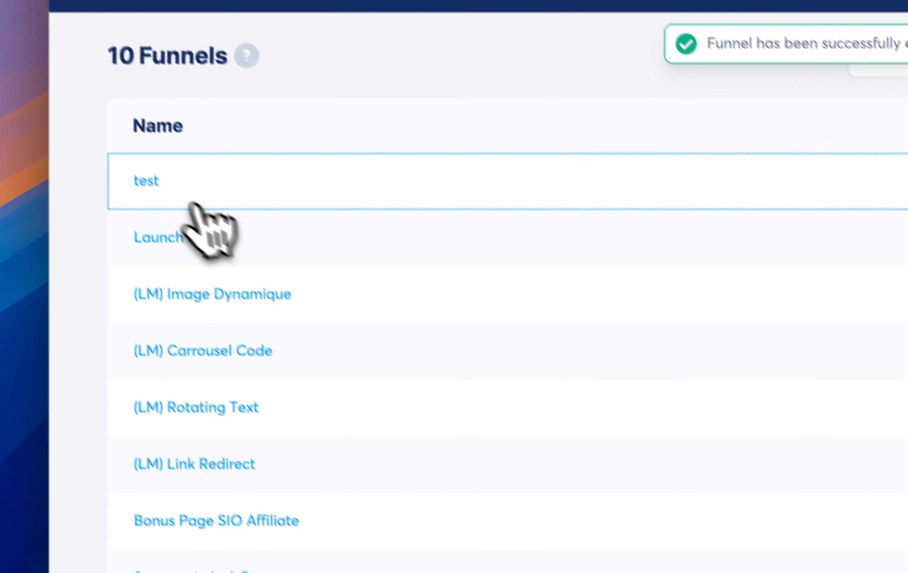
- Apply the "Volunteer in your Community" template to the test funnel's squeeze page and preview that funnel step
left_click(160, 195)
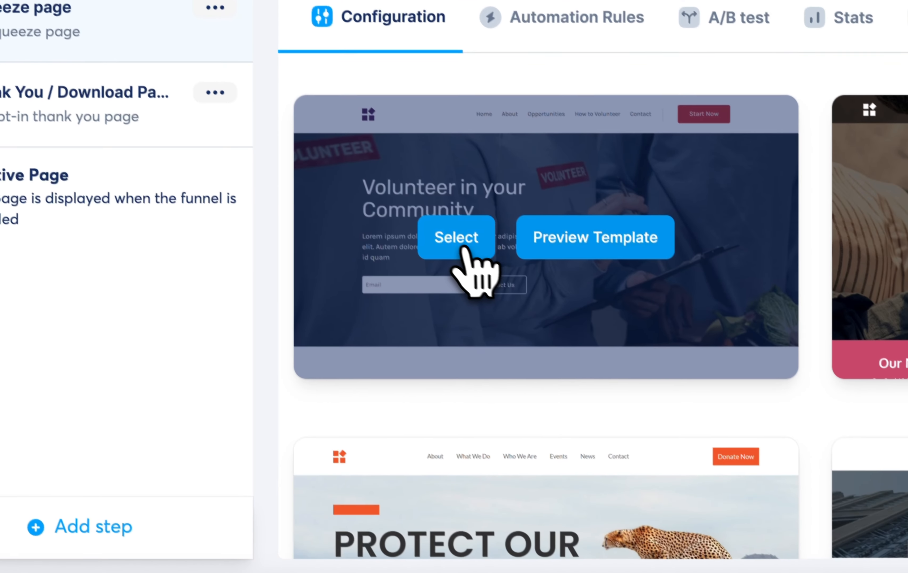
left_click(609, 397)
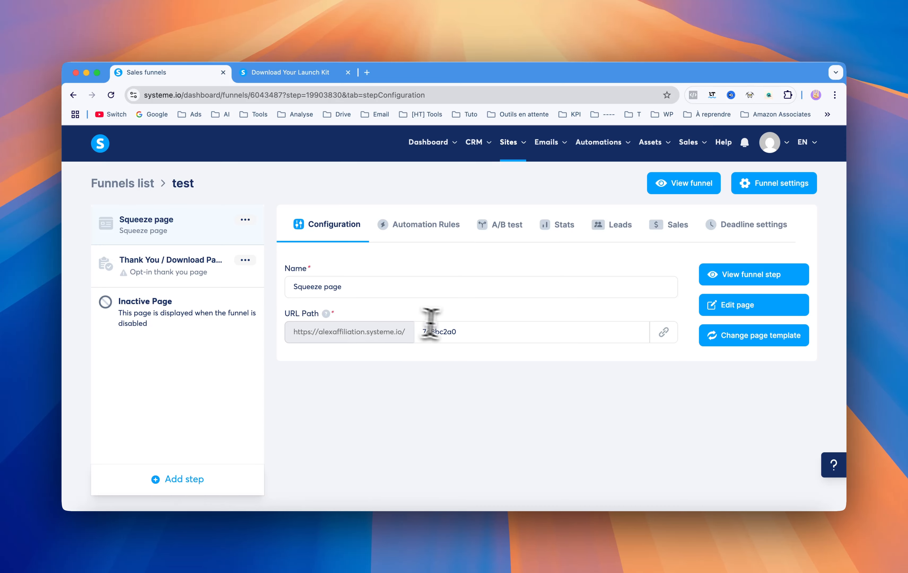
left_click(468, 333)
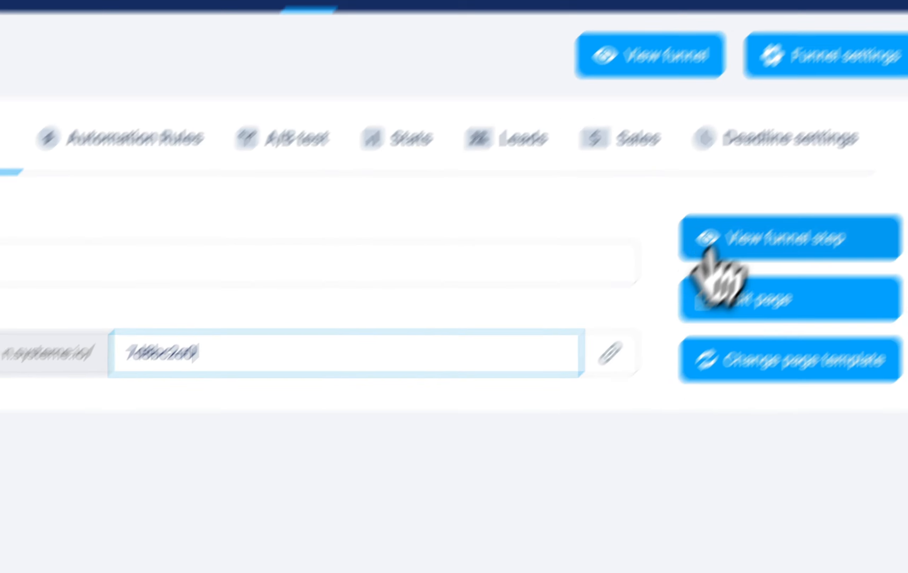
left_click(722, 278)
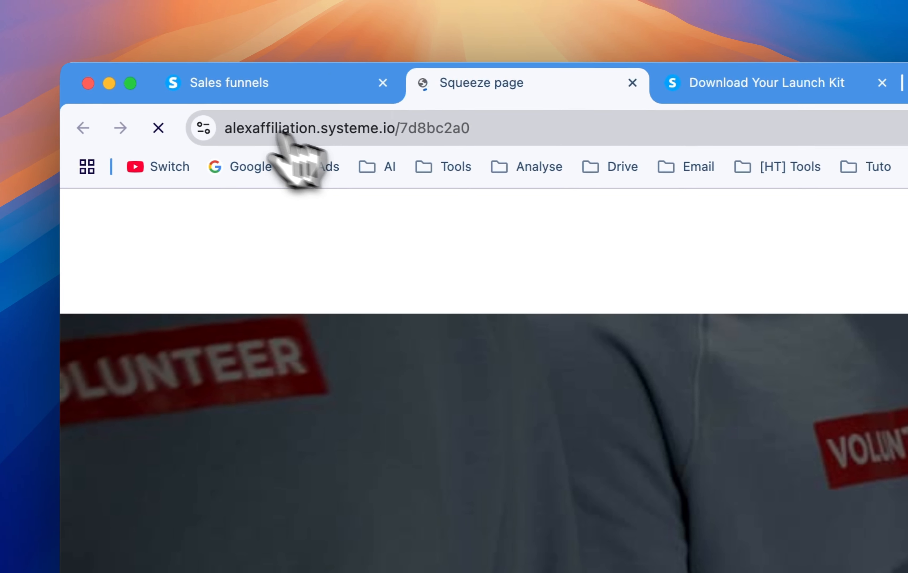
- Examine the path in the squeeze page's published address and return to the funnel step's configuration
left_click(504, 133)
double_click(504, 135)
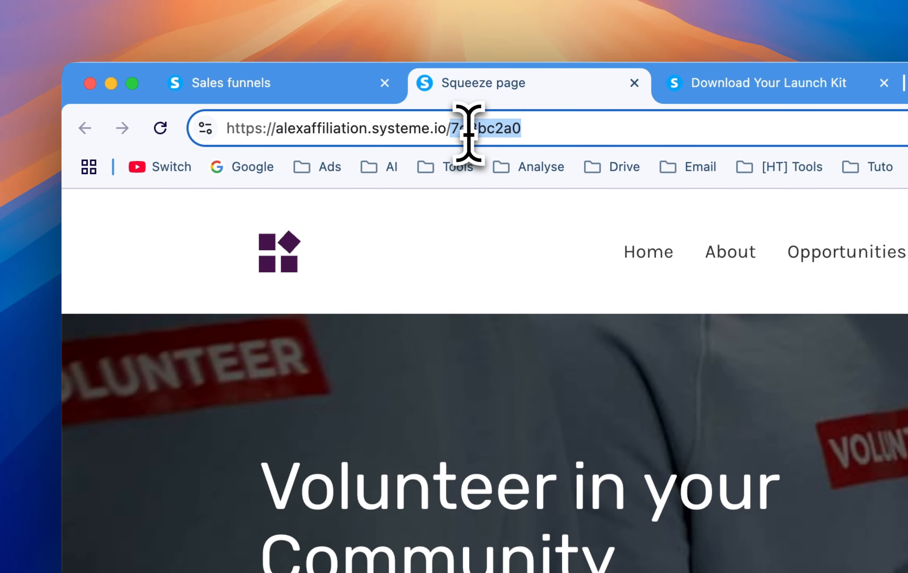
left_click(325, 87)
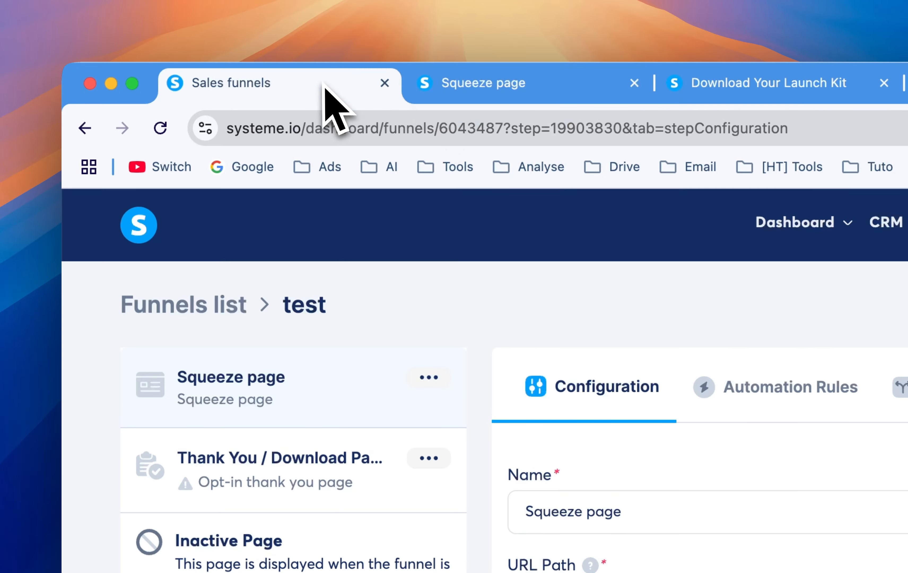
left_click(449, 88)
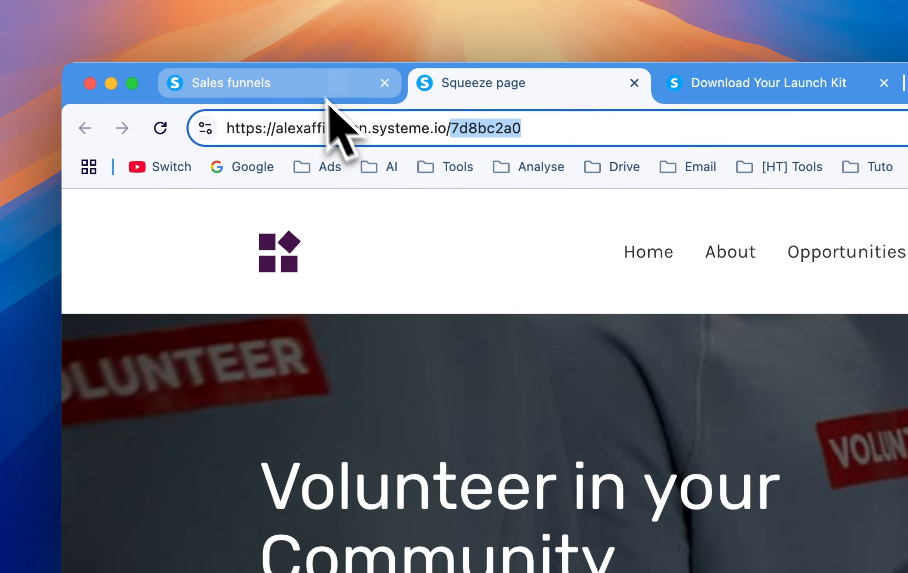
left_click(316, 91)
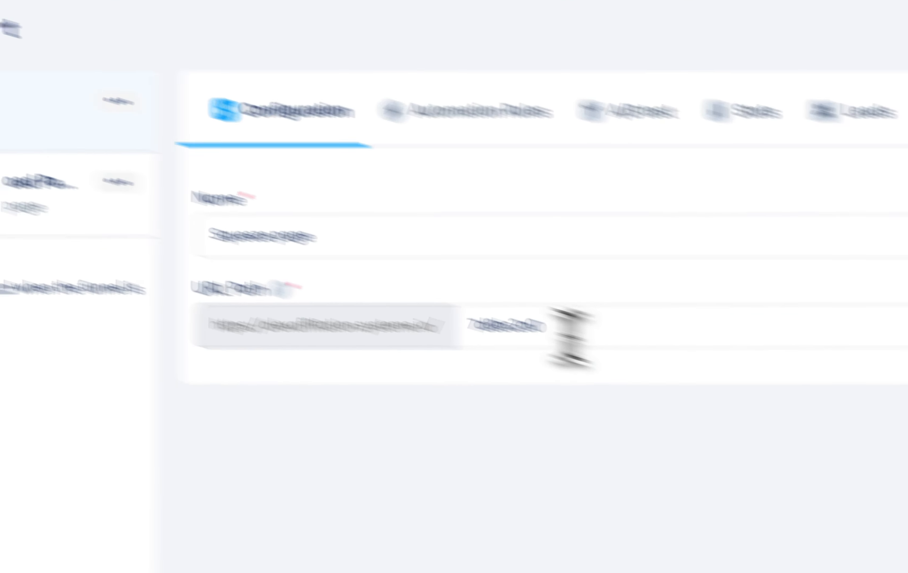
- Clear the squeeze page's URL path, check the page at the bare alexaffiliation.systeme.io domain, and close the preview pages
double_click(693, 401)
key("BackSpace")
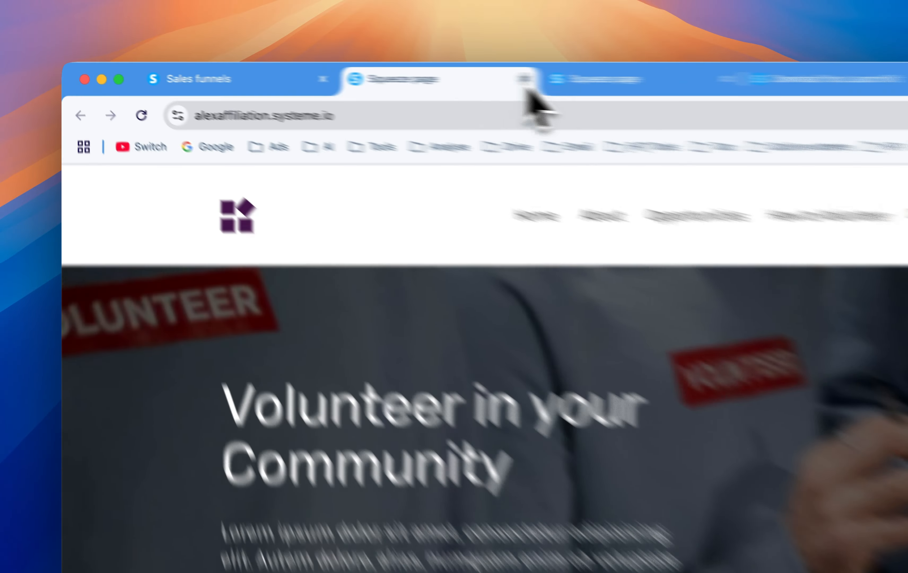
left_click(348, 72)
left_click(473, 71)
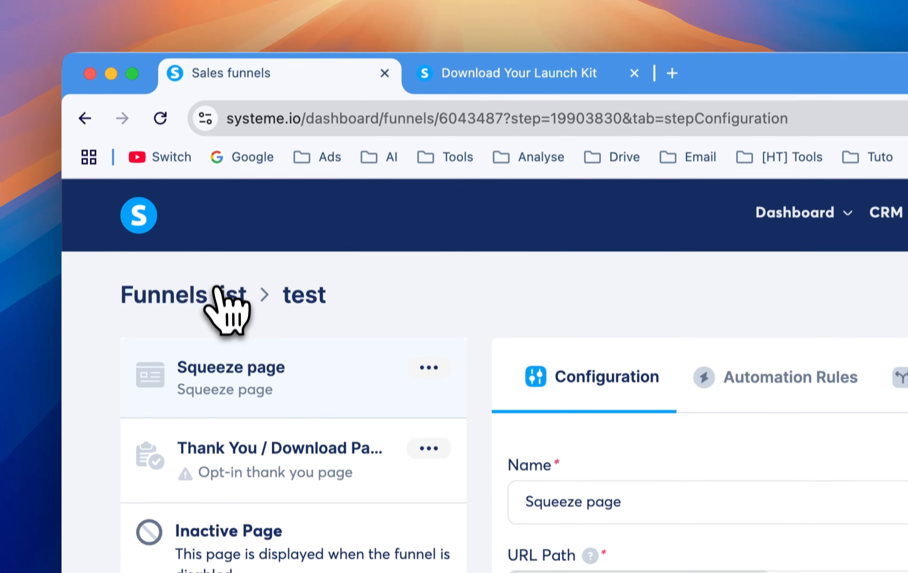
- Delete the "test" funnel from the list of funnels
left_click(212, 305)
left_click(754, 270)
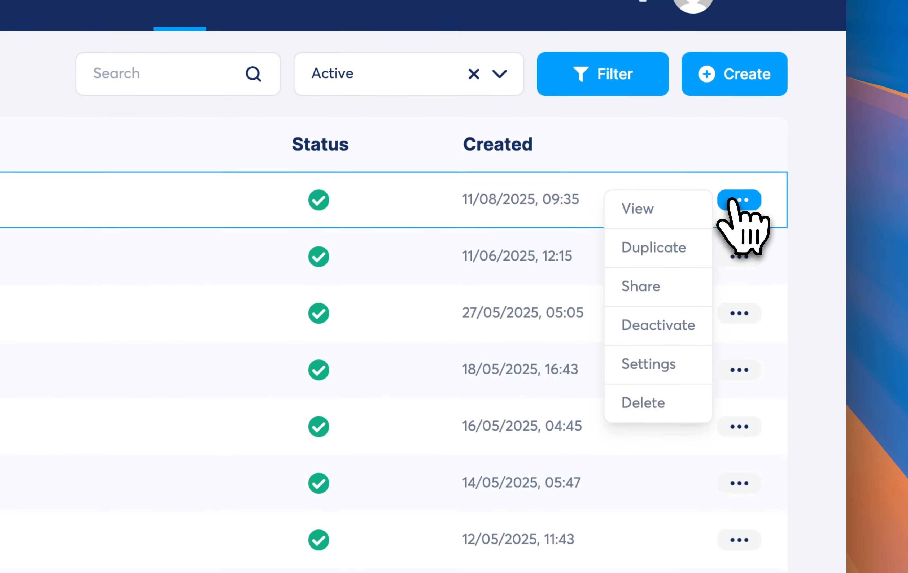
left_click(659, 403)
left_click(279, 411)
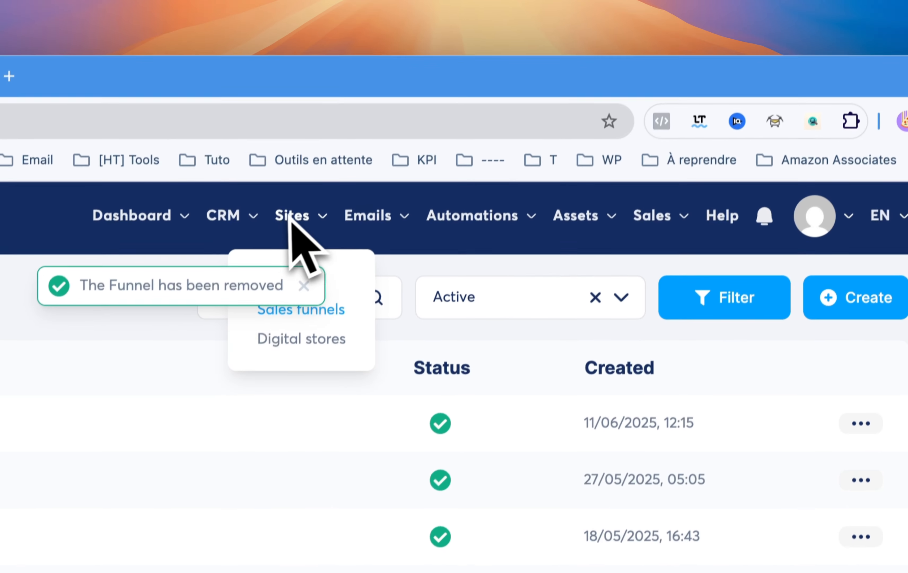
- Create a blog named "test" on the alexaffiliation.systeme.io domain with an empty URL path, keeping the preselected template
left_click(339, 94)
mouse_move(337, 38)
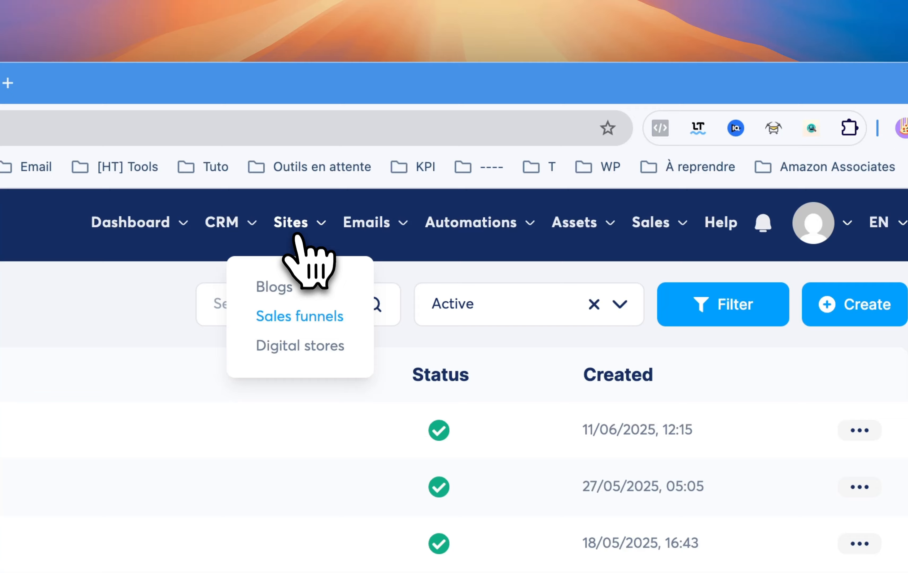
left_click(278, 289)
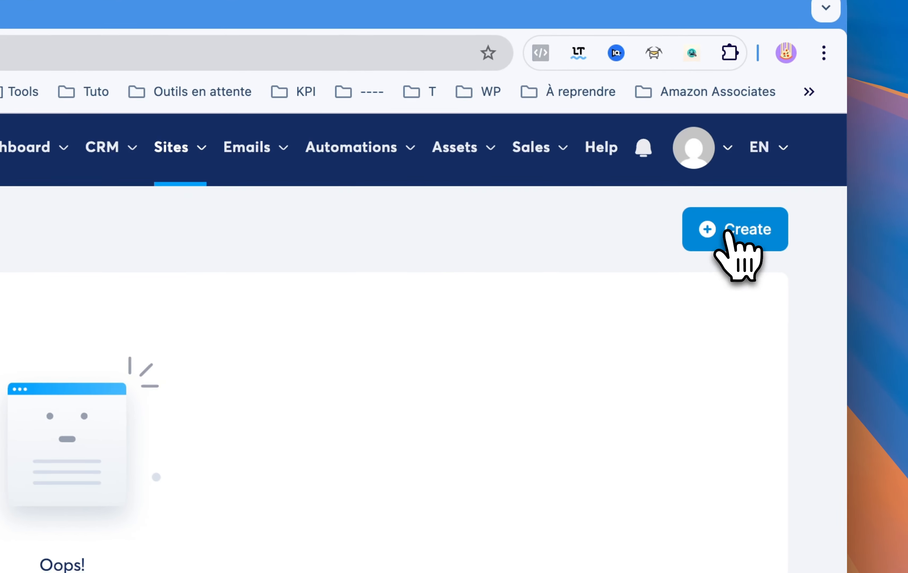
left_click(855, 305)
left_click(261, 233)
type("test")
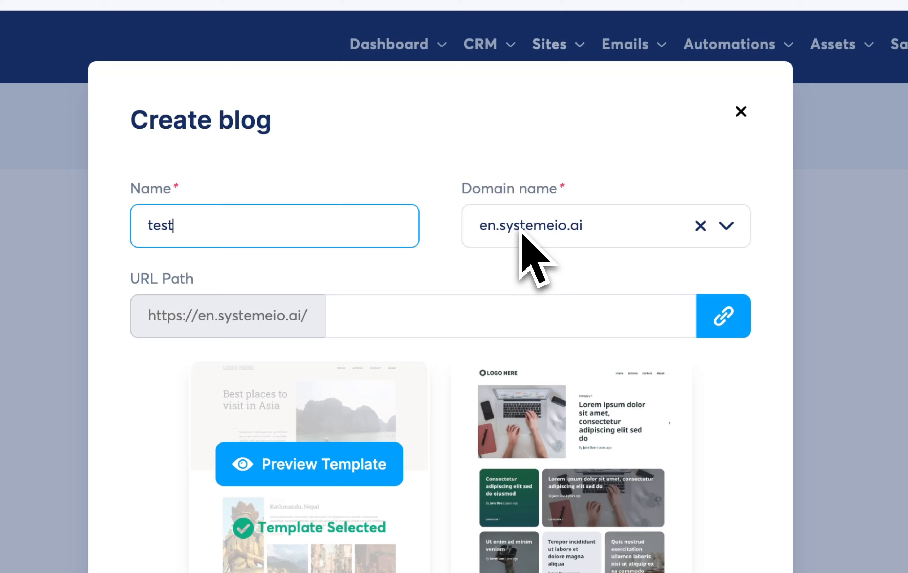
left_click(523, 233)
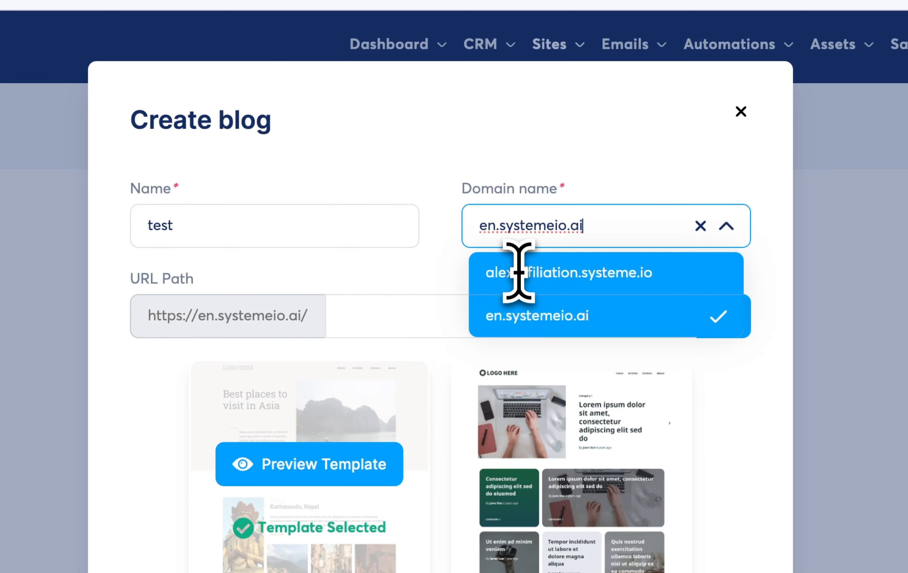
left_click(518, 266)
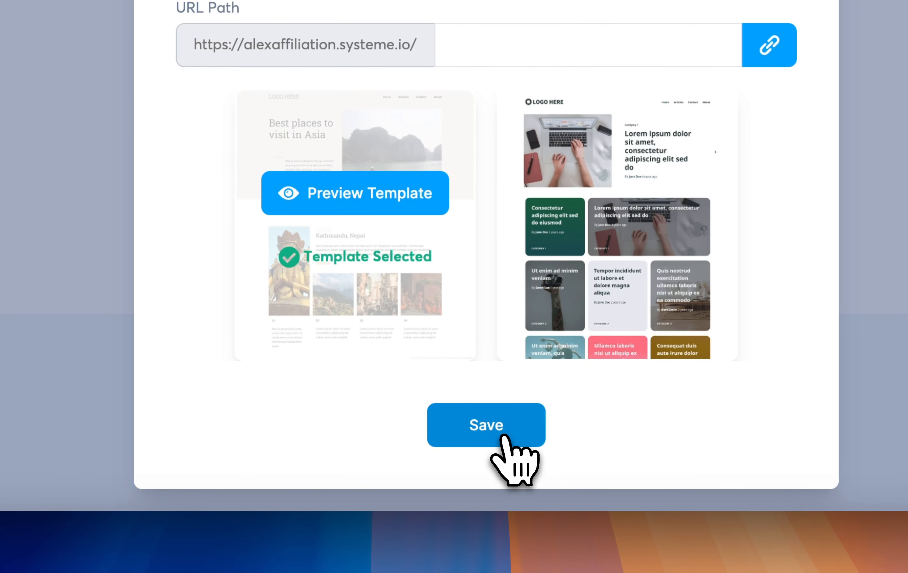
left_click(591, 567)
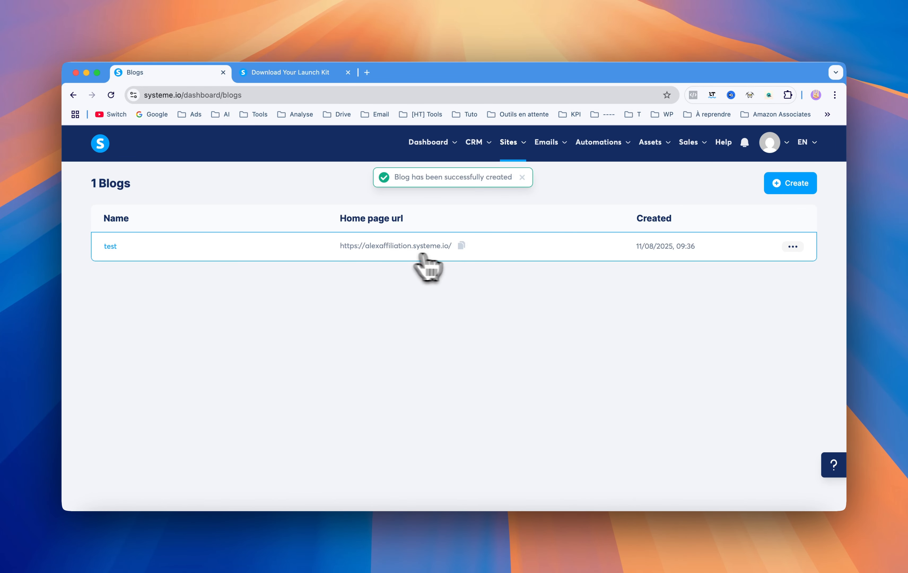
- View the blog's home page at the root domain and return to the list of blogs
left_click(794, 248)
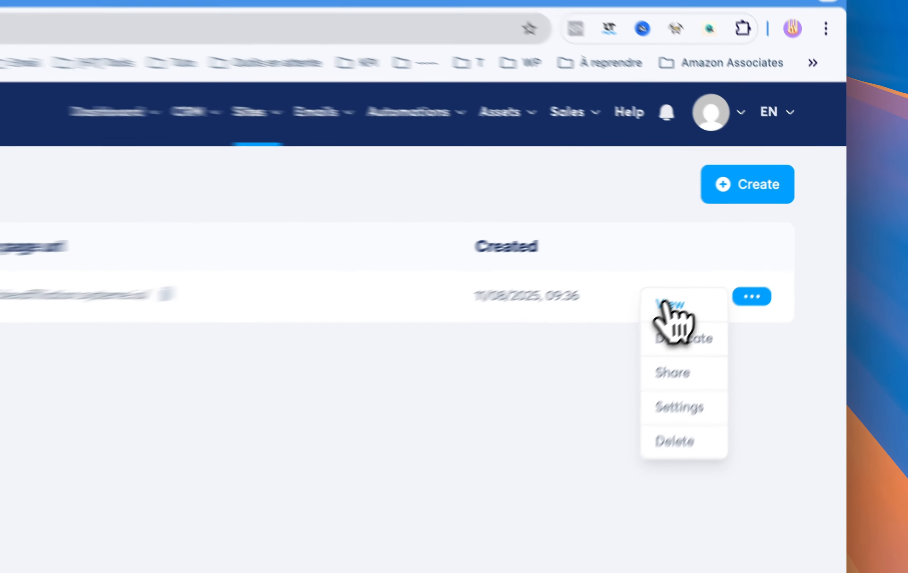
left_click(745, 251)
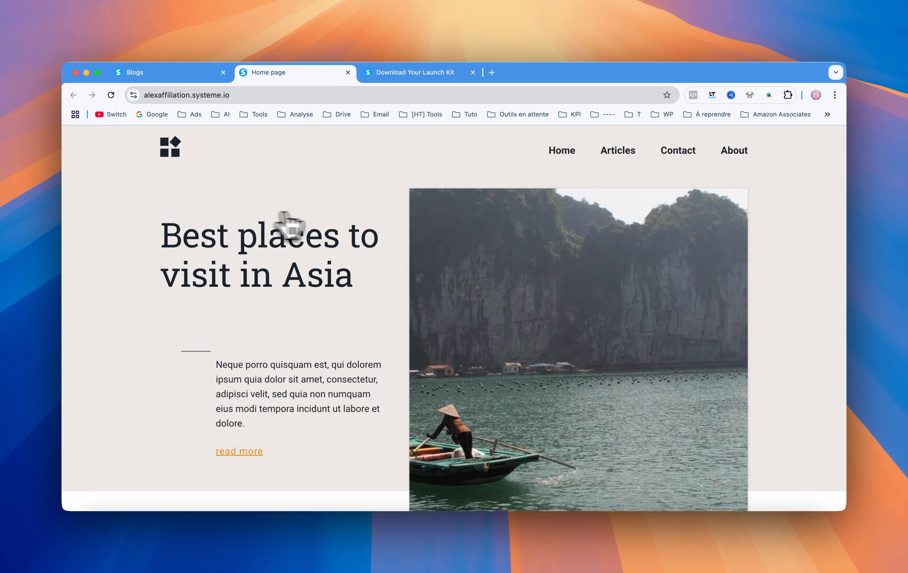
left_click(181, 75)
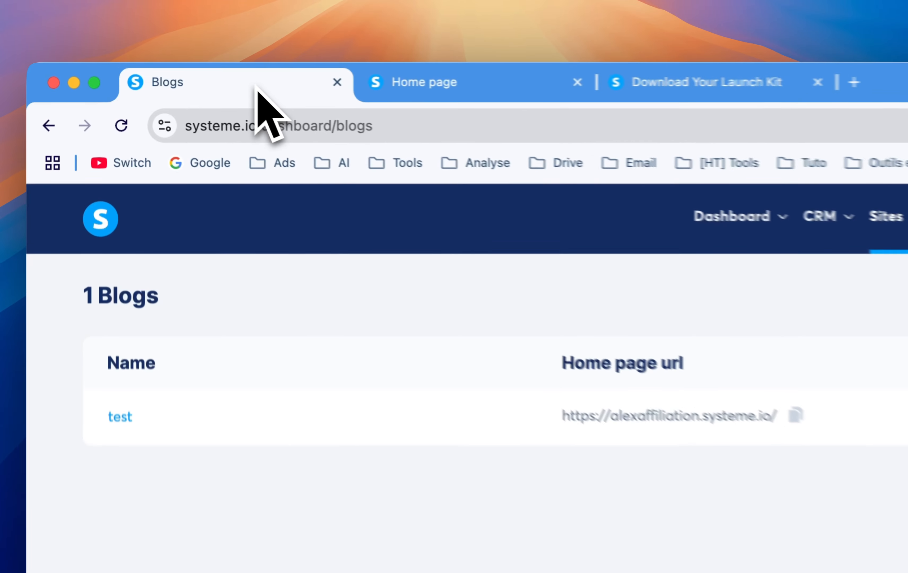
- Set the blog's URL path to "test" in its settings and save the change
left_click(790, 247)
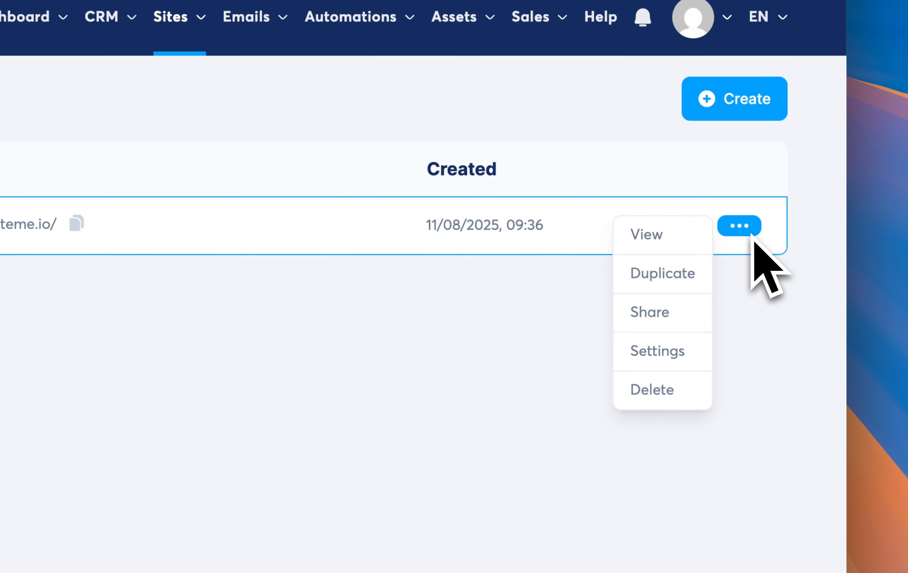
left_click(671, 353)
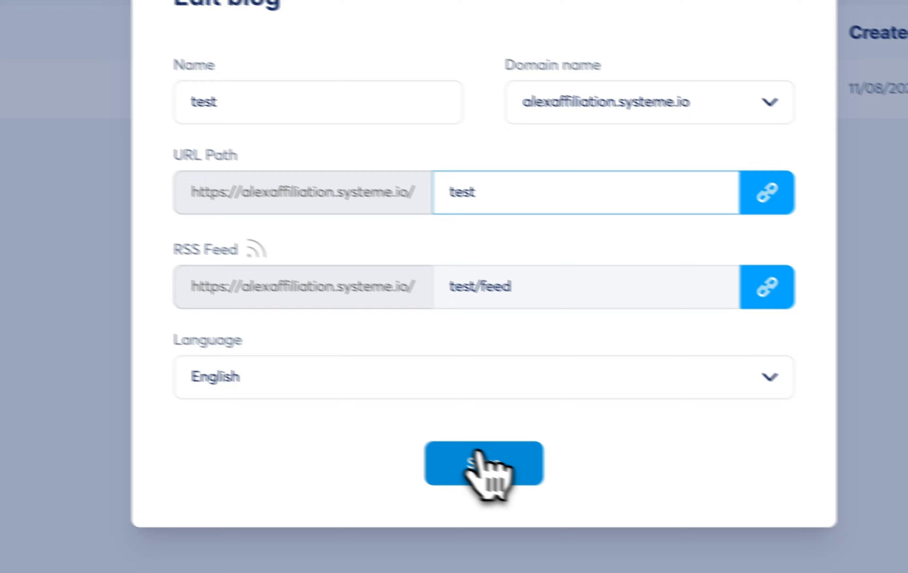
left_click(592, 499)
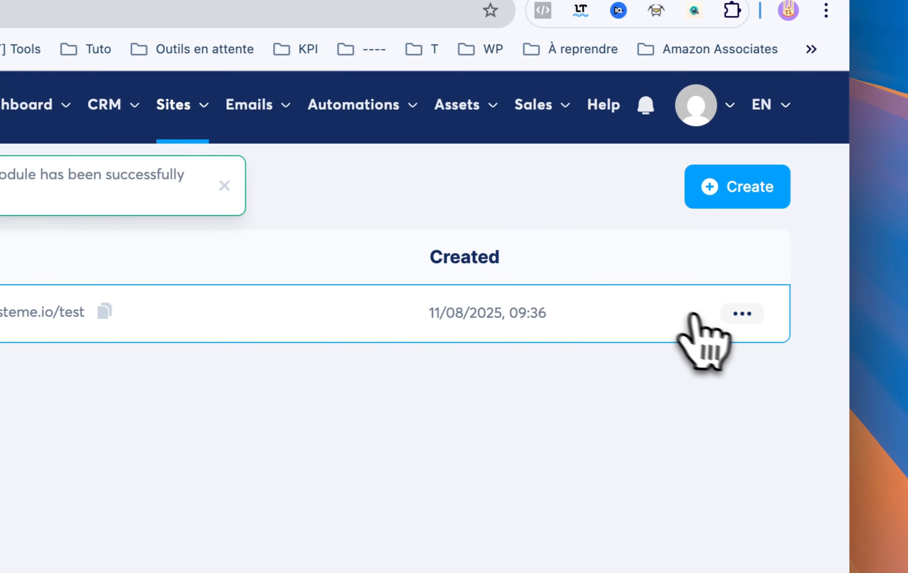
- View the blog at the /test address, and reload the bare alexaffiliation.systeme.io page to compare
left_click(738, 311)
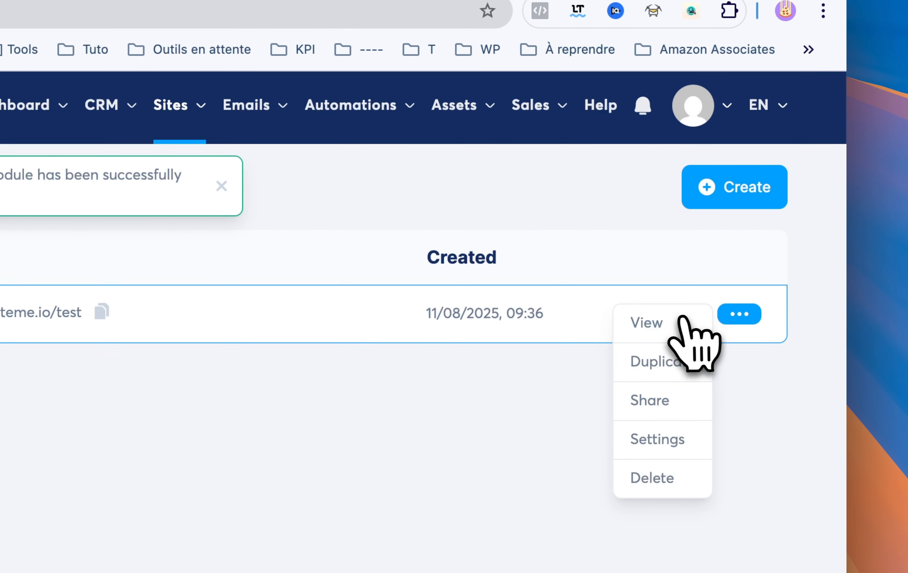
left_click(685, 319)
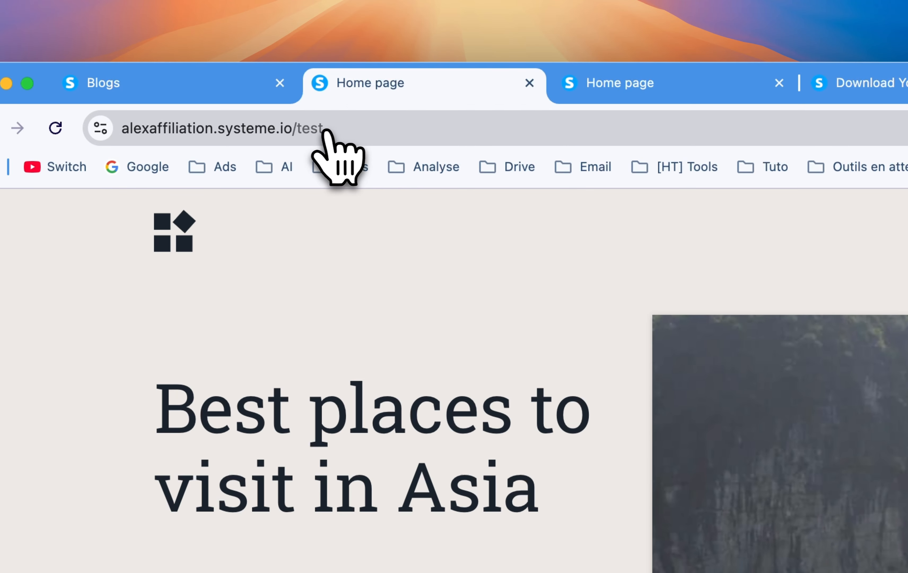
left_click(582, 79)
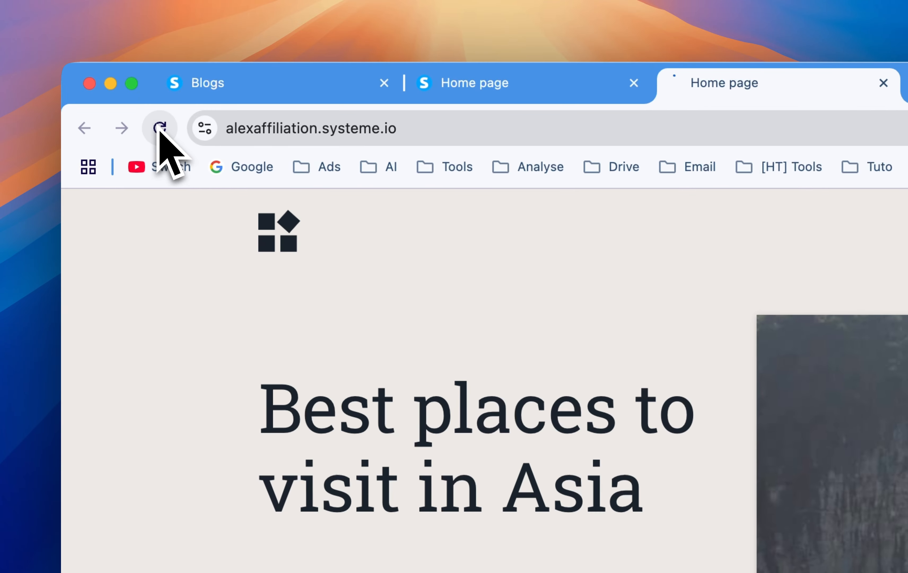
left_click(4, 128)
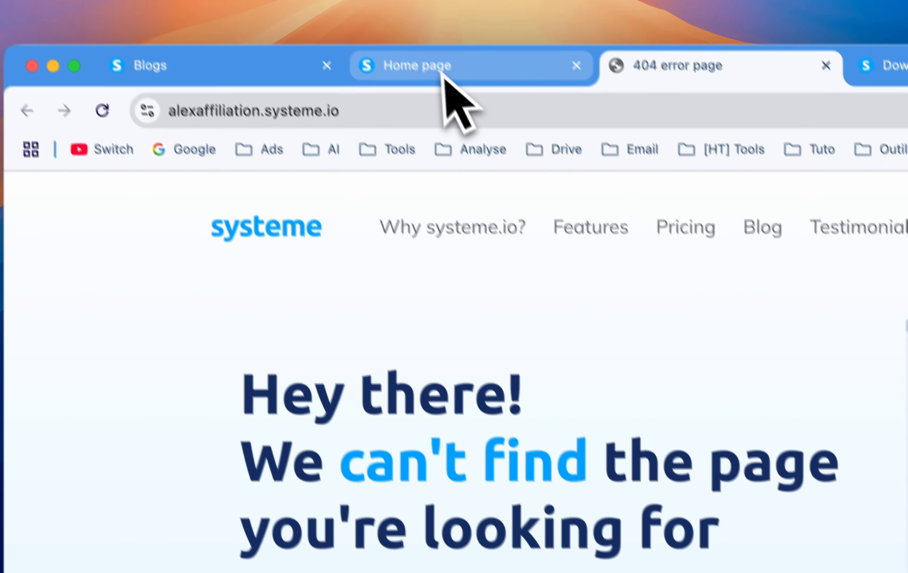
left_click(446, 82)
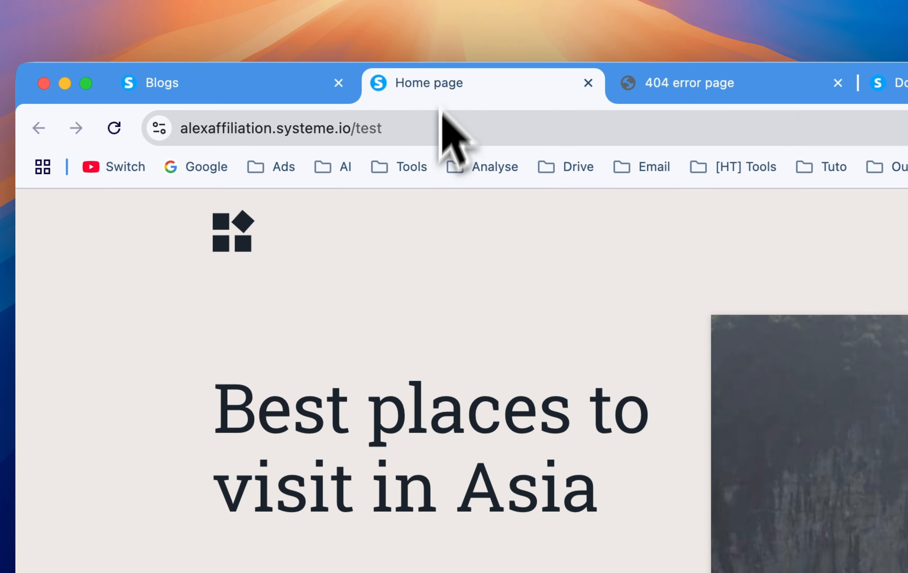
- Go back to the list of blogs and switch to the "Download Your Launch Kit" page
left_click(280, 100)
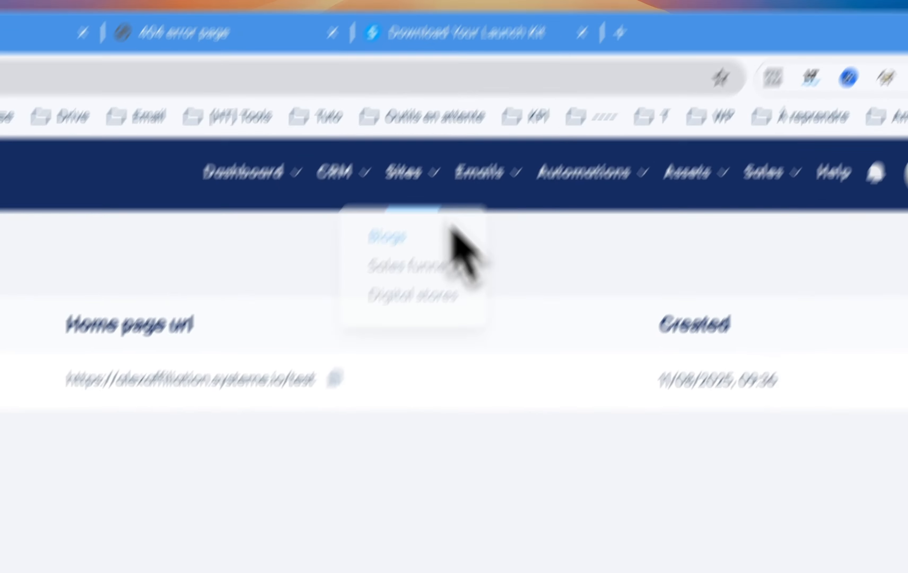
left_click(898, 84)
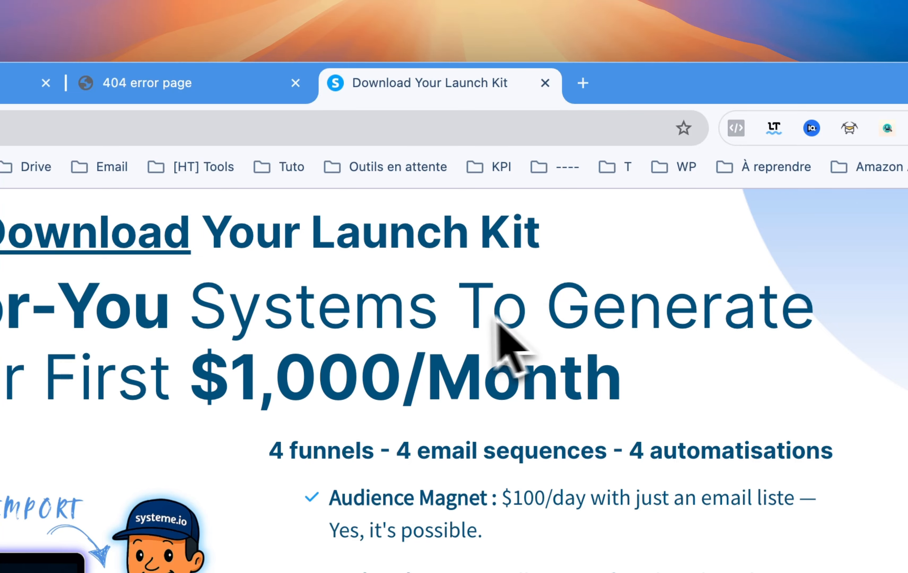